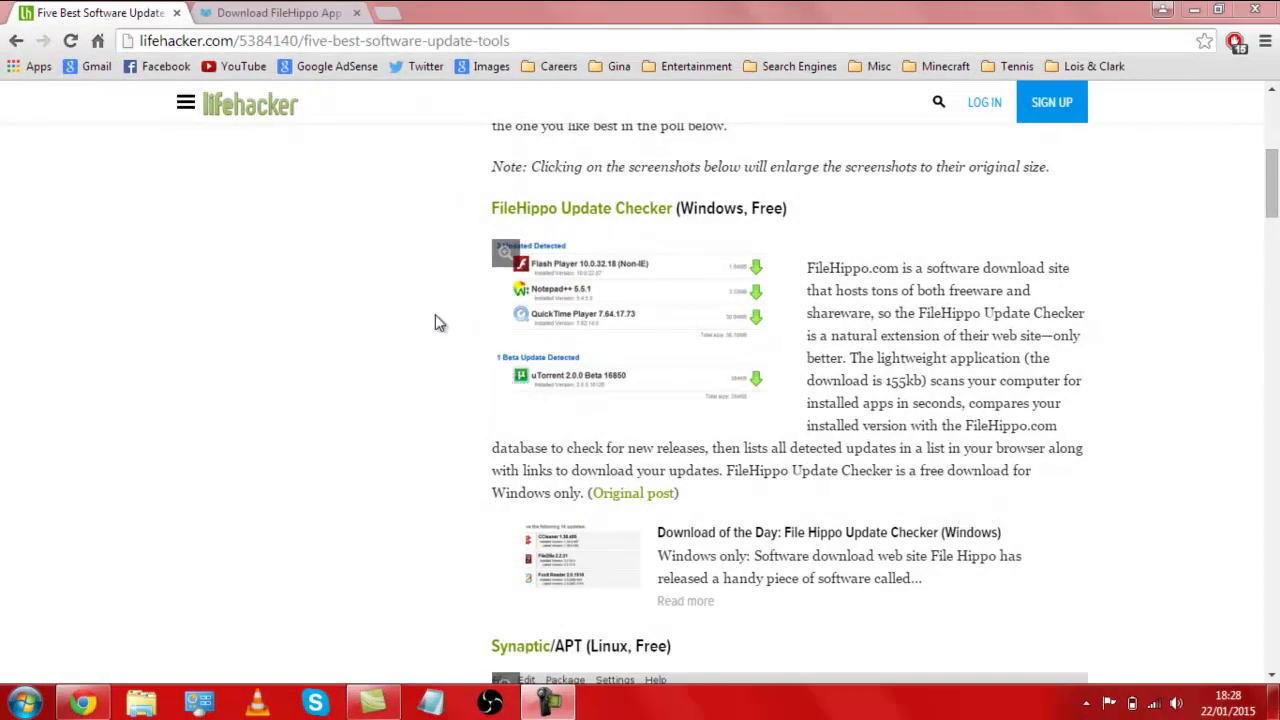
# Minimize the browser and launch FileHippo App Manager from the desktop to scan for software updates.
pyautogui.click(1188, 14)
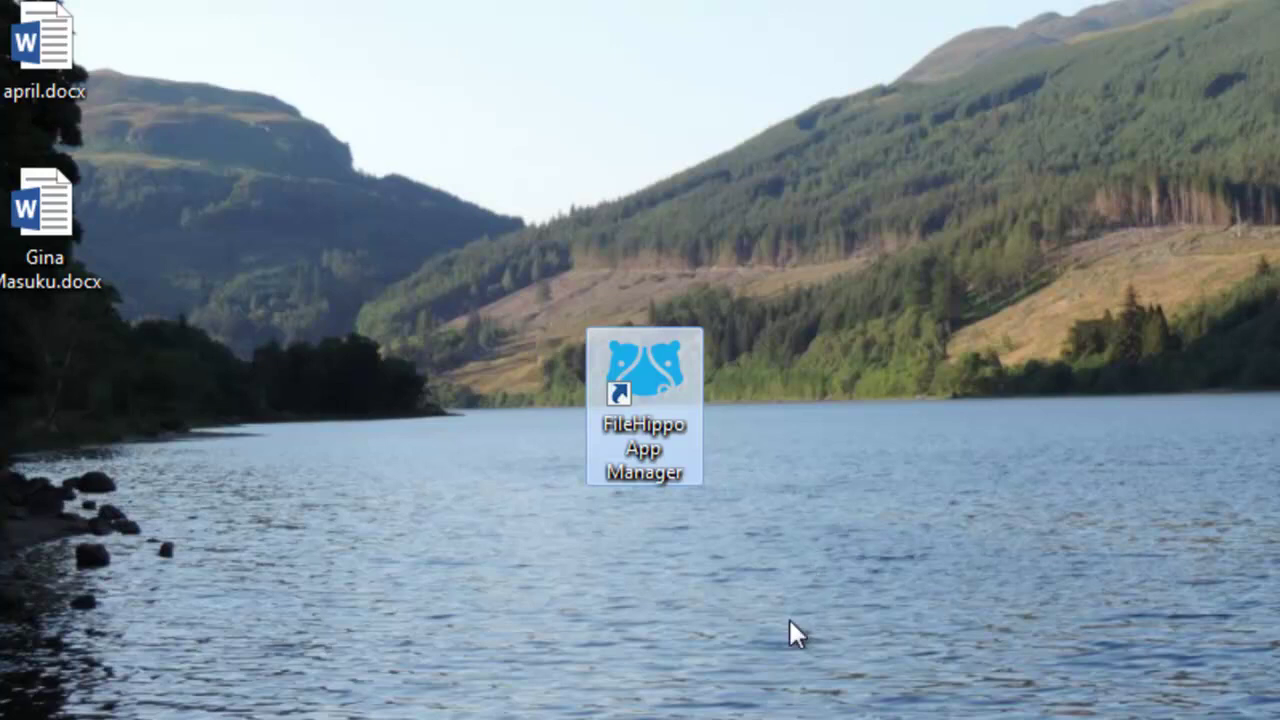
pyautogui.moveTo(553, 690); pyautogui.dragTo(796, 340)
pyautogui.click(755, 545)
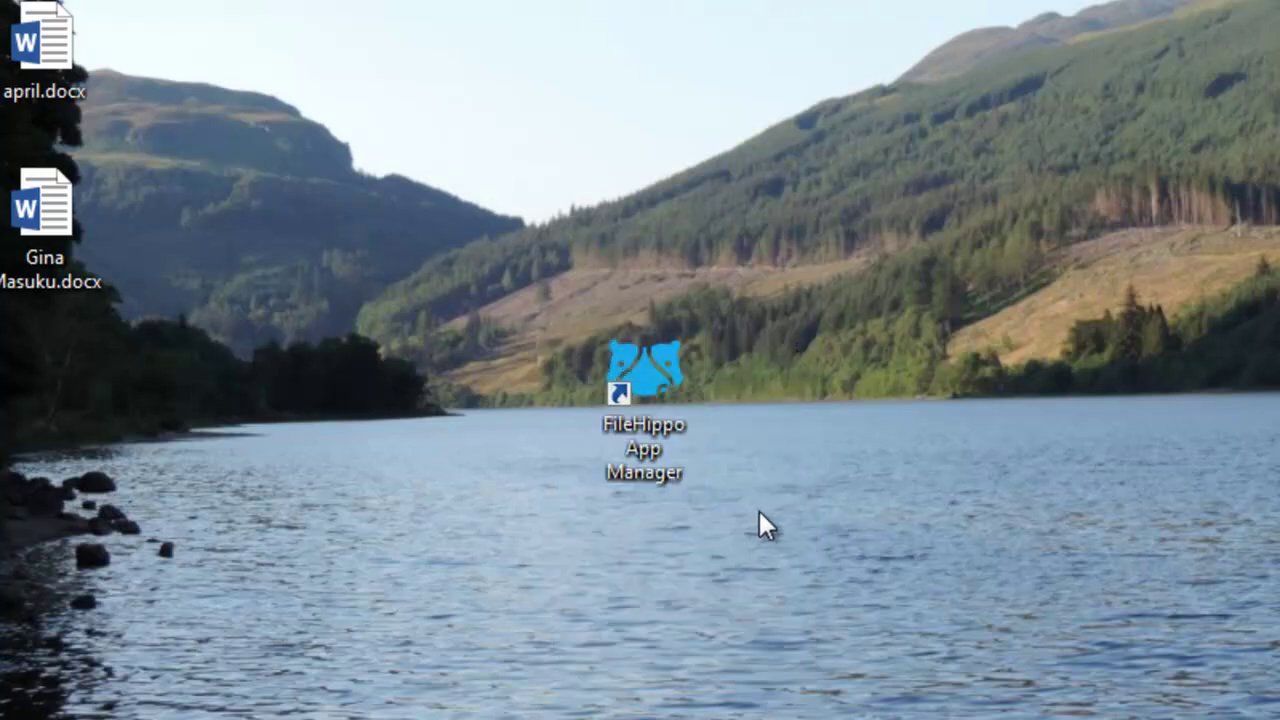
pyautogui.doubleClick(658, 429)
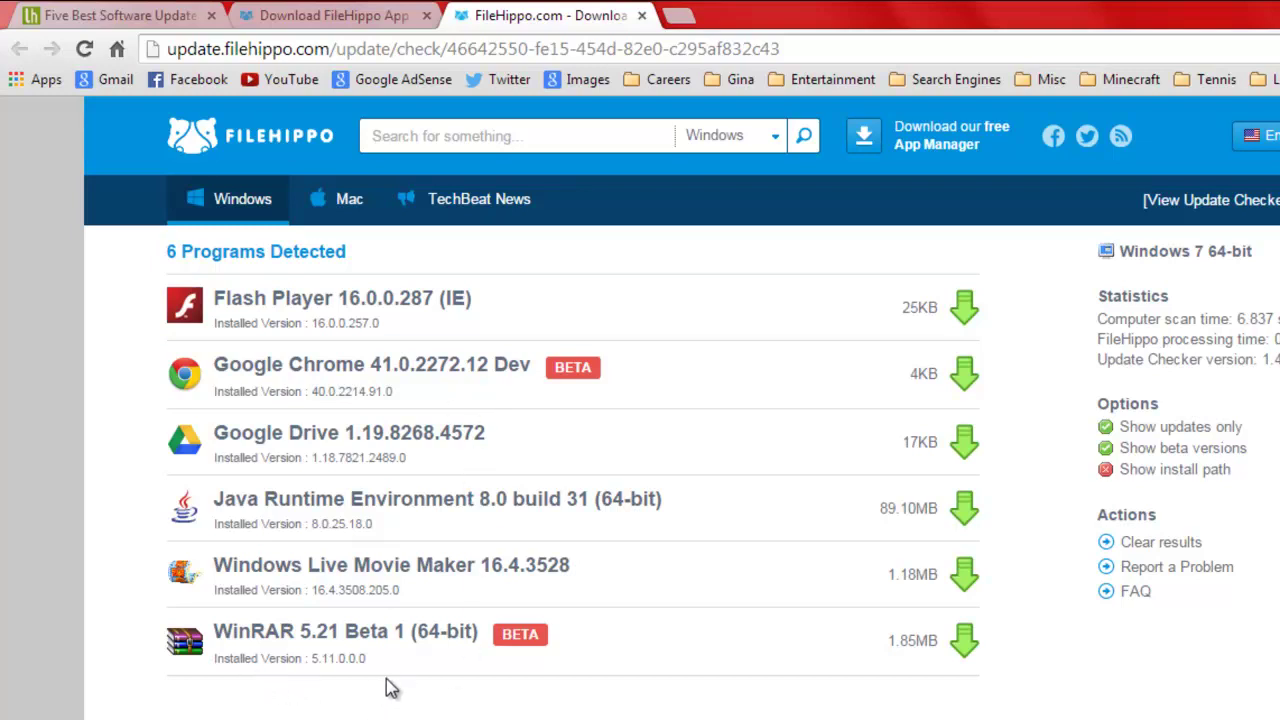
# Download the WinRAR 5.21 Beta 1 (64-bit) update as winrar-x64-521b1.exe into the Software folder and allow the installer to run.
pyautogui.click(966, 641)
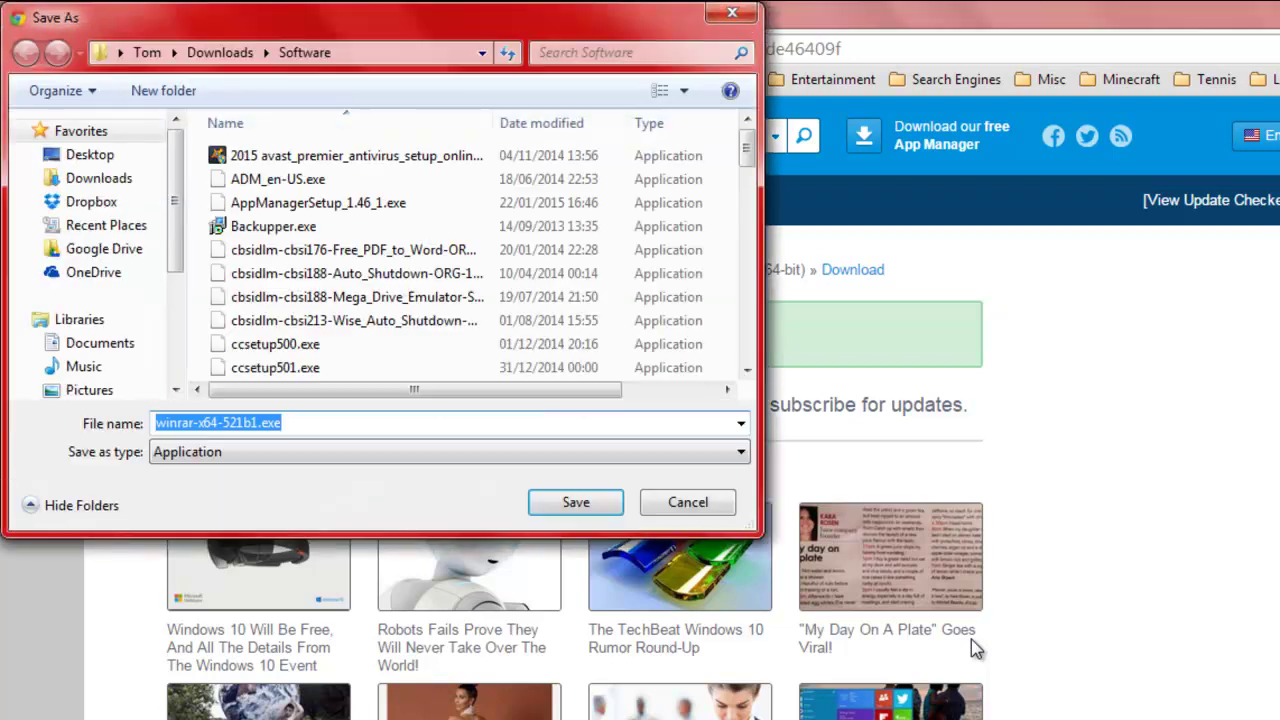
pyautogui.click(575, 503)
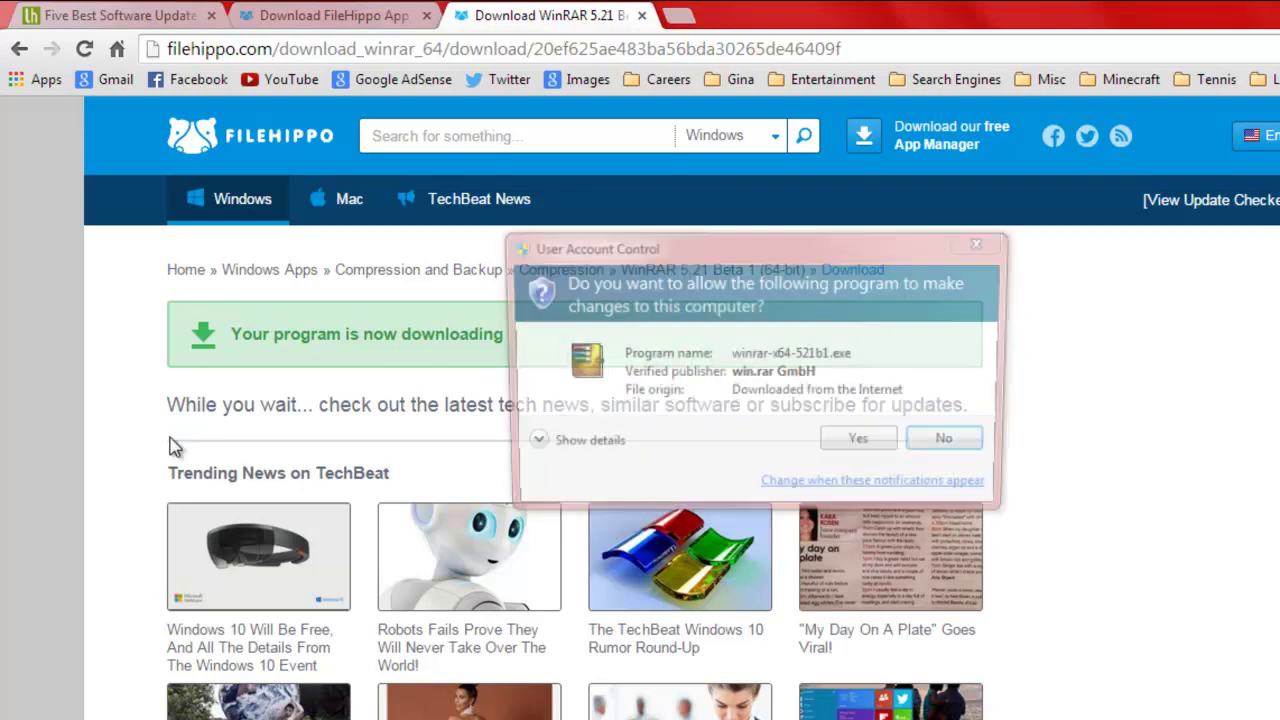
pyautogui.click(858, 444)
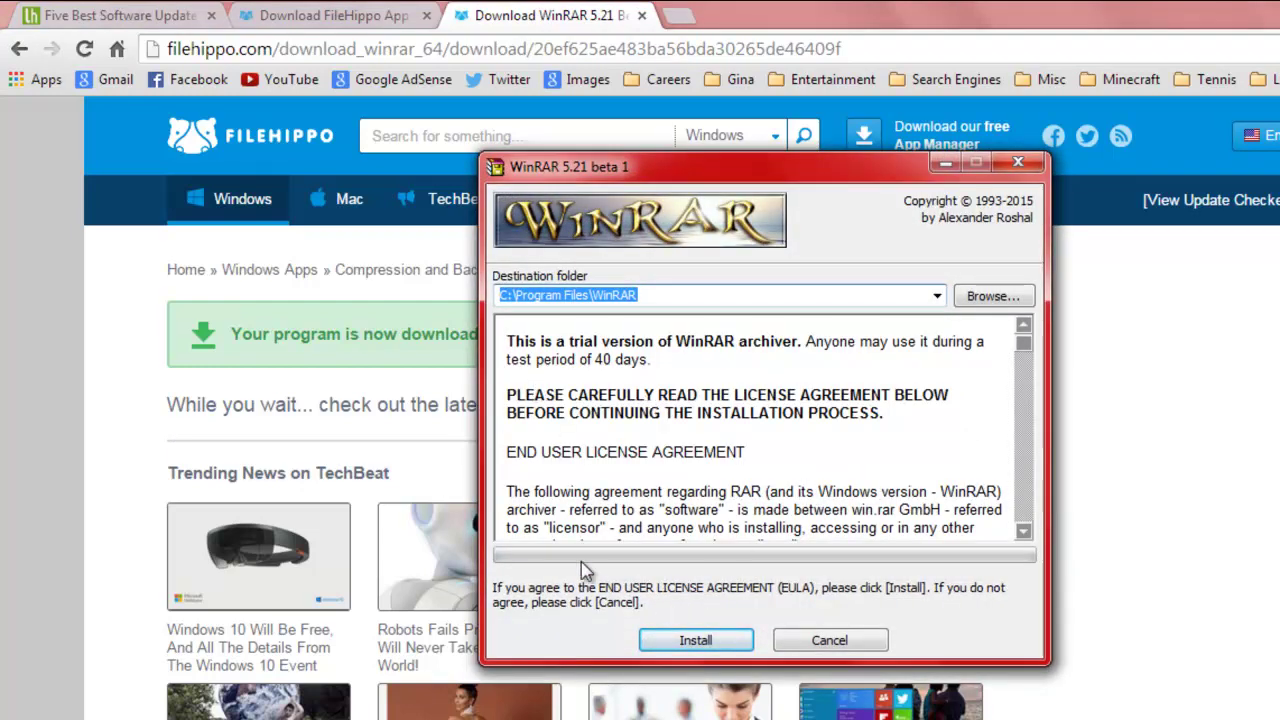
# Install WinRAR into C:\Program Files\WinRAR with the default file associations and shell integration, and finish the setup.
pyautogui.click(648, 638)
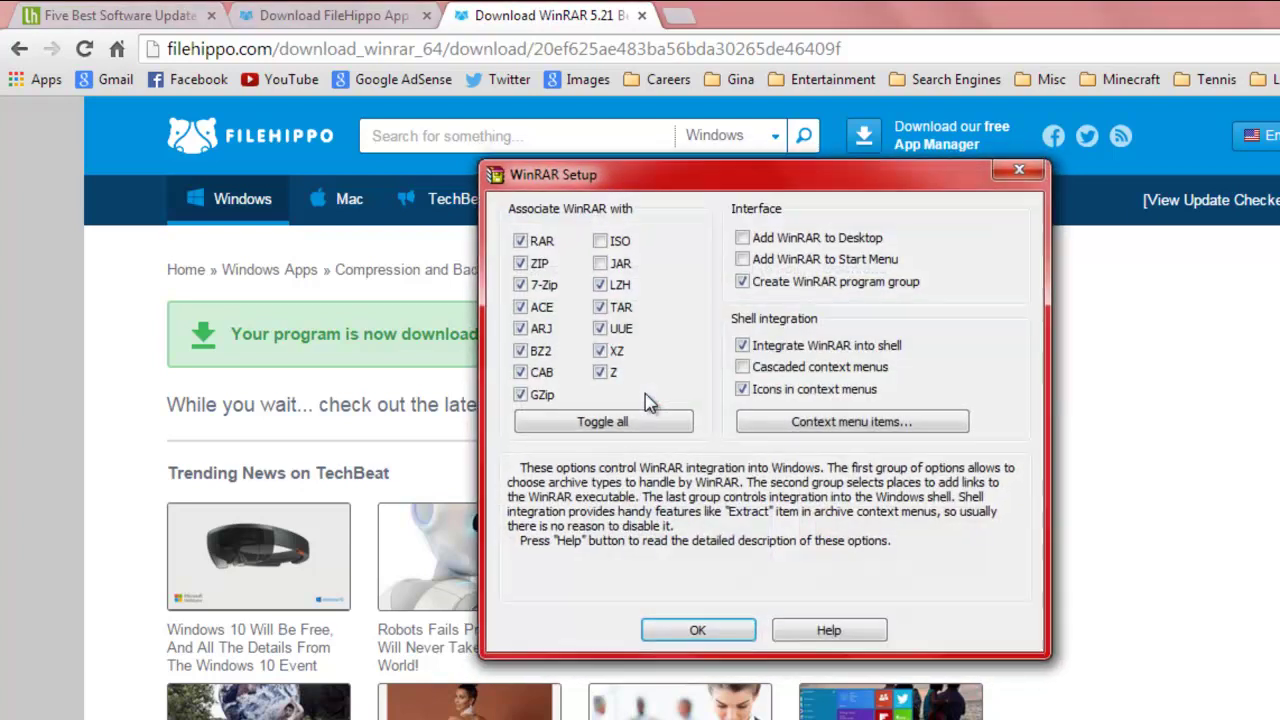
pyautogui.click(668, 628)
pyautogui.click(764, 632)
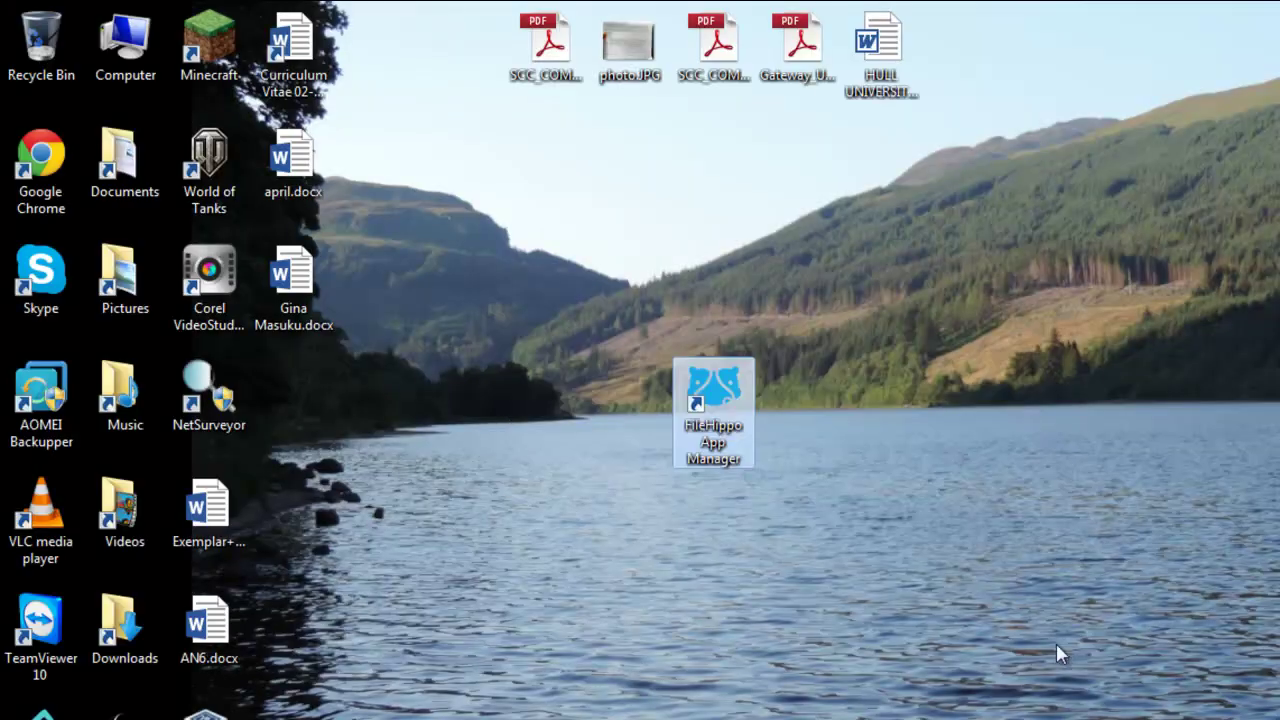
pyautogui.click(969, 622)
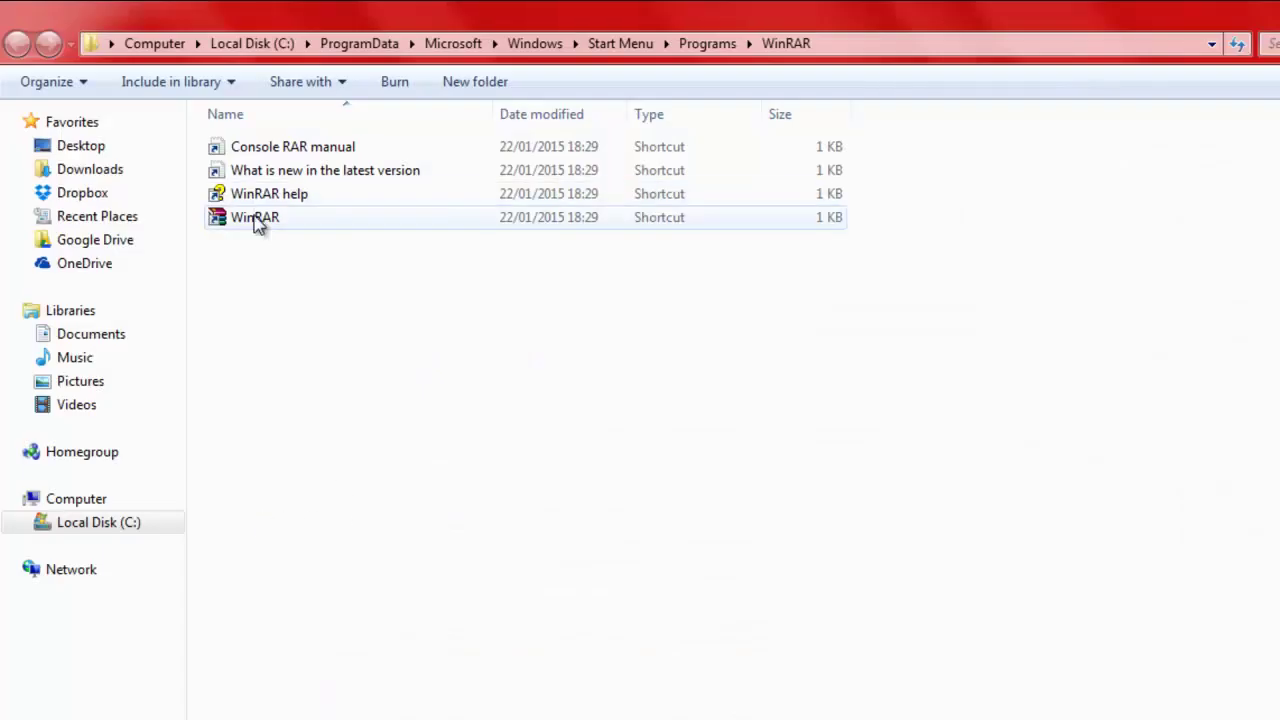
# Open WinRAR from its program group and check the installed version in its About information.
pyautogui.click(257, 221)
pyautogui.moveTo(257, 224); pyautogui.dragTo(724, 4)
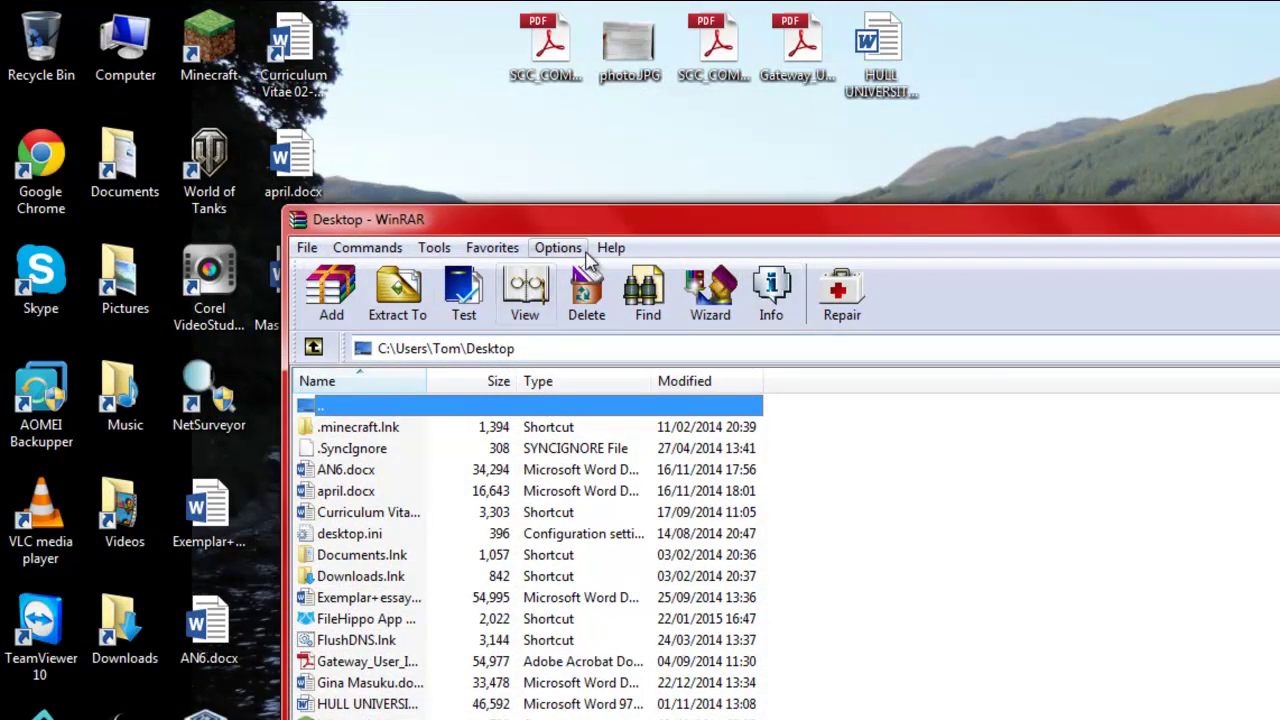
pyautogui.click(603, 249)
pyautogui.click(665, 341)
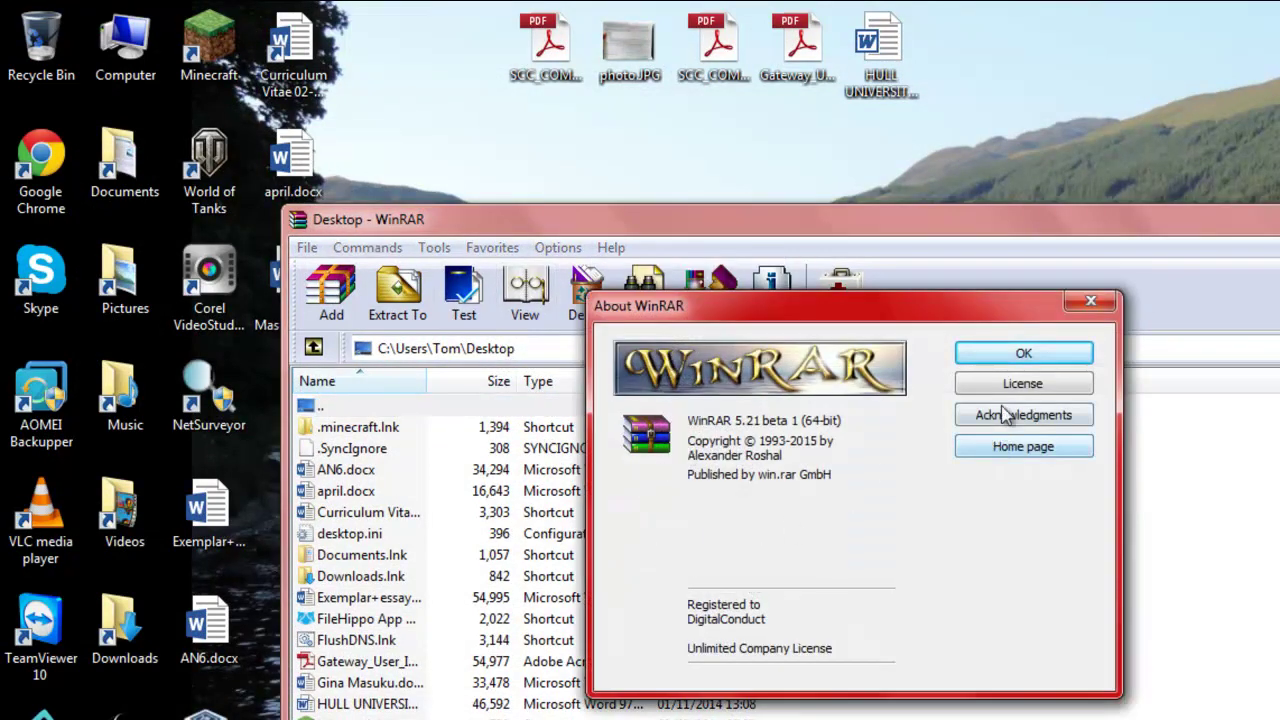
pyautogui.click(1091, 302)
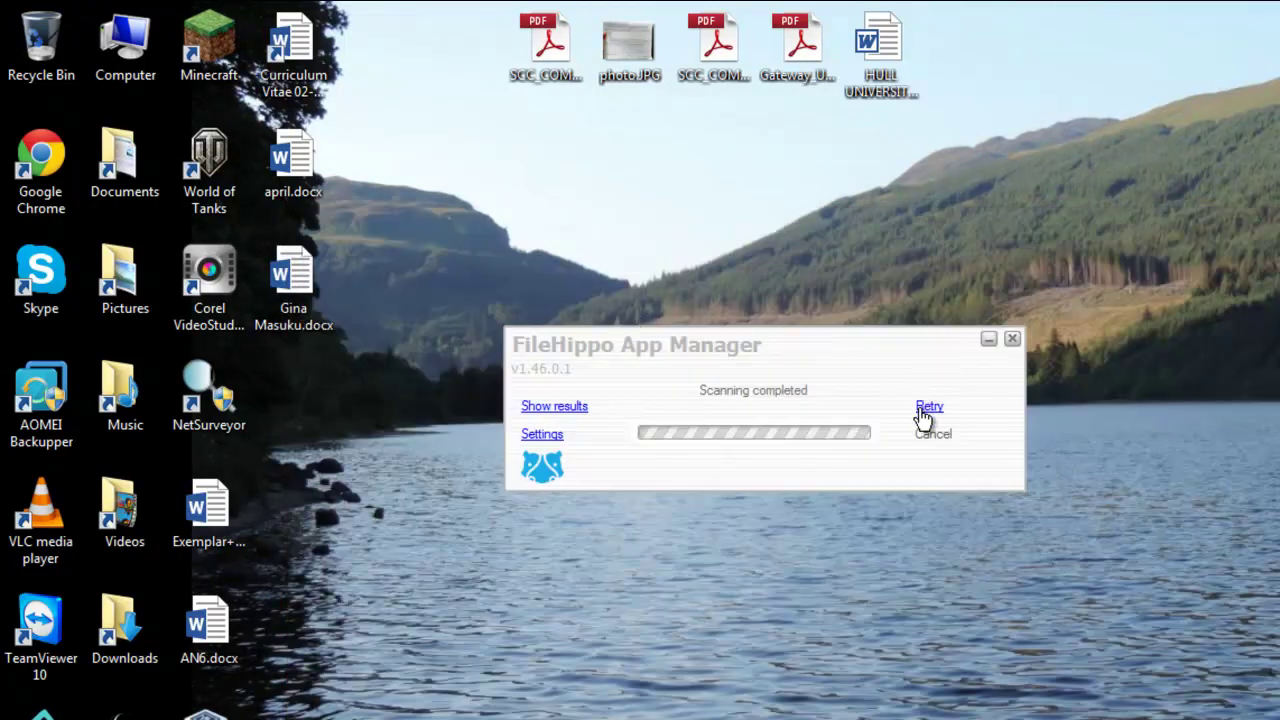
# Rescan the computer with FileHippo App Manager and close the WinRAR download page in the browser.
pyautogui.click(922, 408)
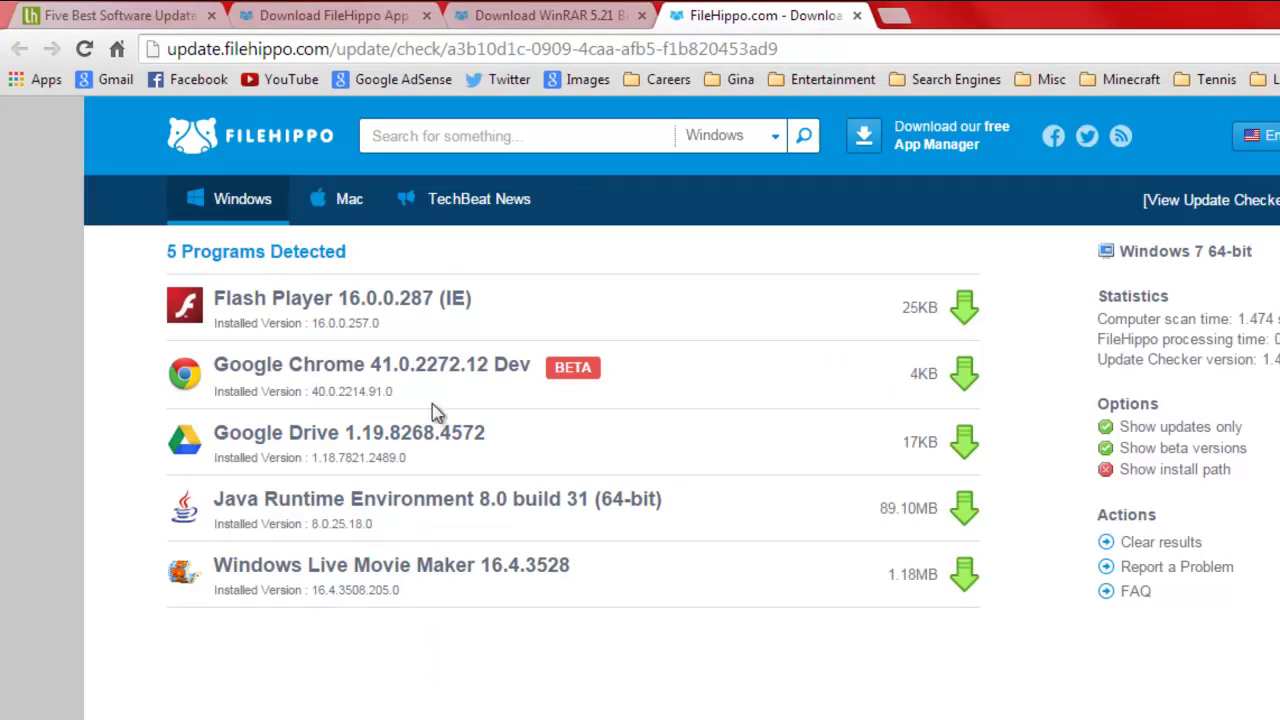
pyautogui.click(380, 15)
pyautogui.click(522, 12)
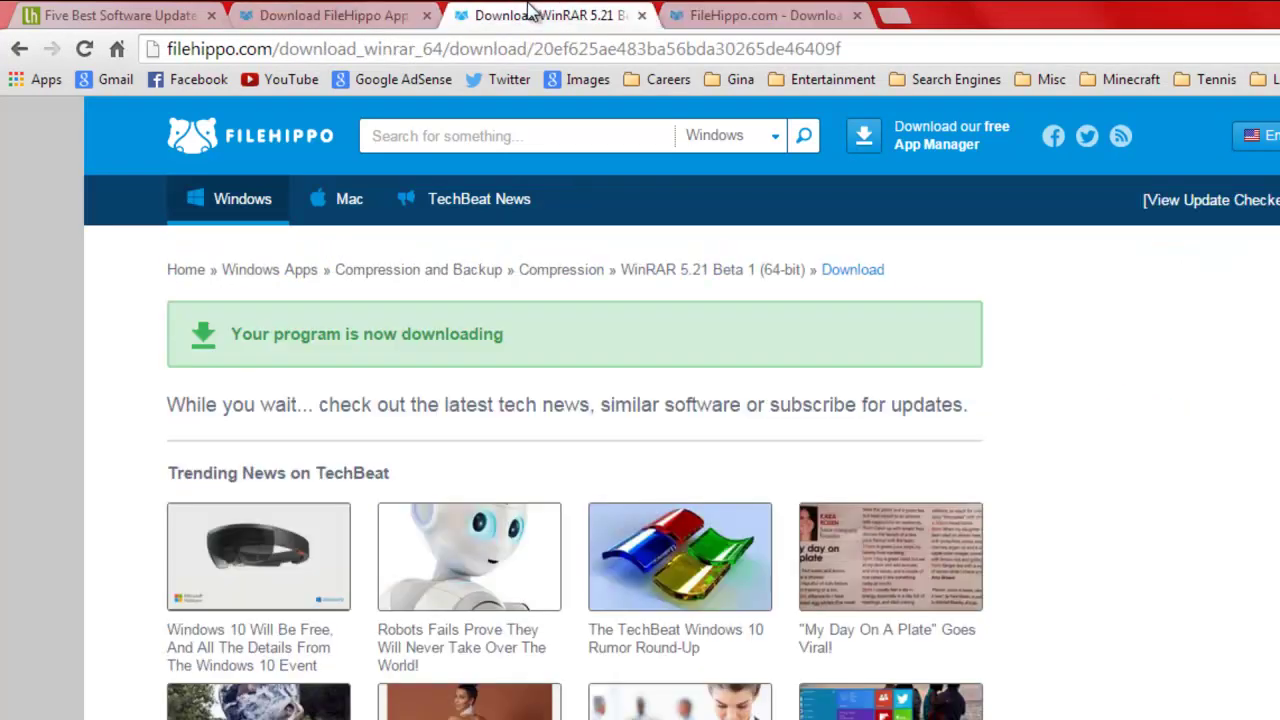
pyautogui.middleClick(466, 14)
# Examine Lifehacker's Five Best Software Update Tools article, covering the alternative update tools and the reader poll.
pyautogui.click(315, 20)
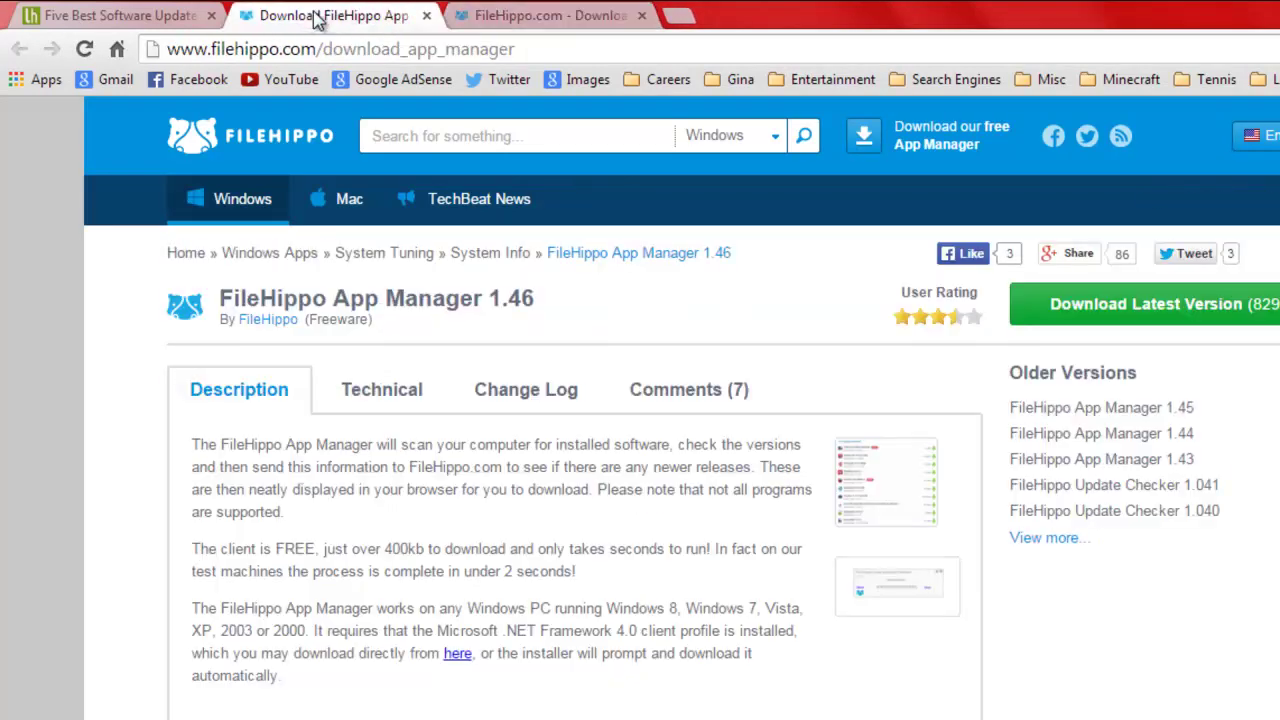
pyautogui.click(538, 14)
pyautogui.click(168, 18)
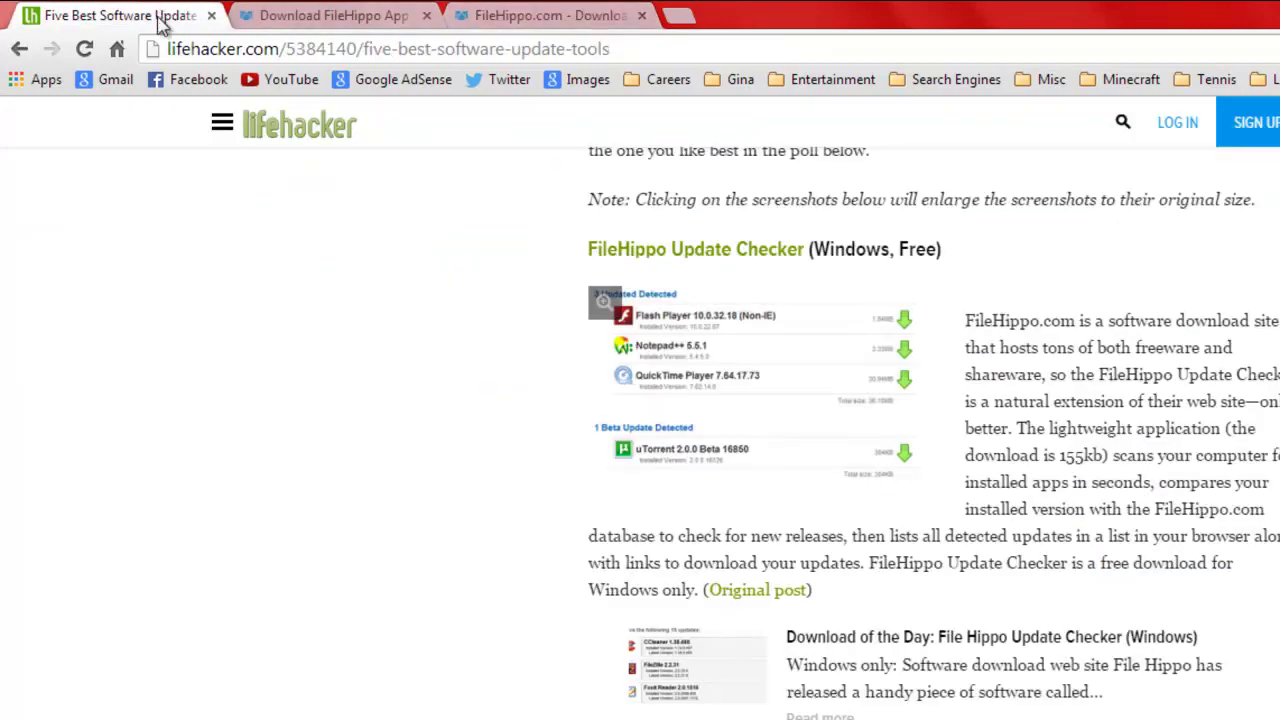
pyautogui.scroll(5, 430, 400)
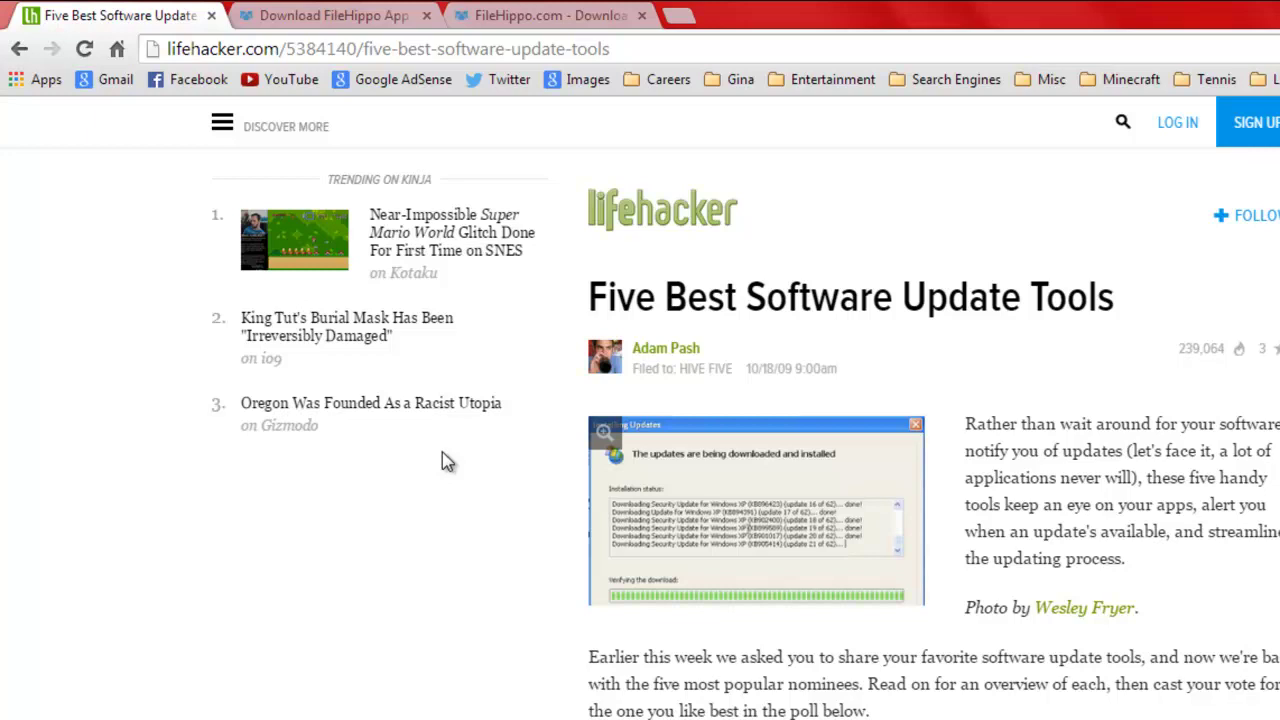
pyautogui.scroll(-5, 447, 462)
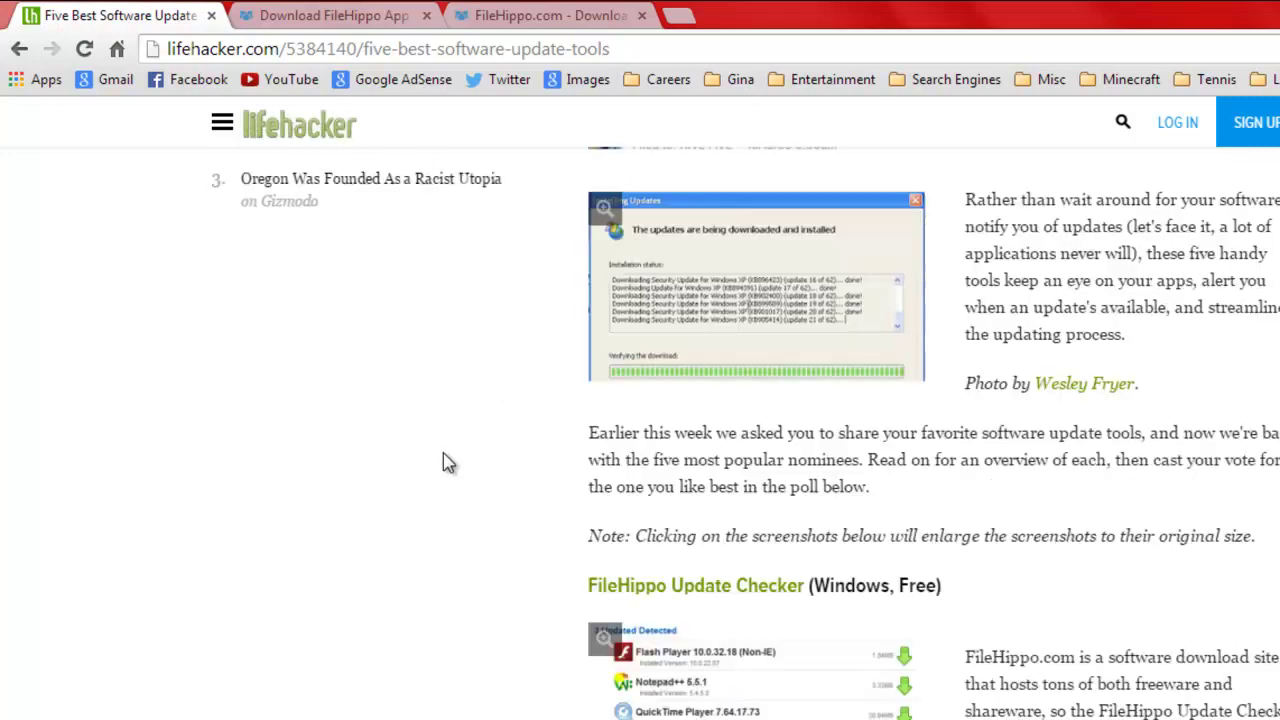
pyautogui.scroll(-15, 455, 440)
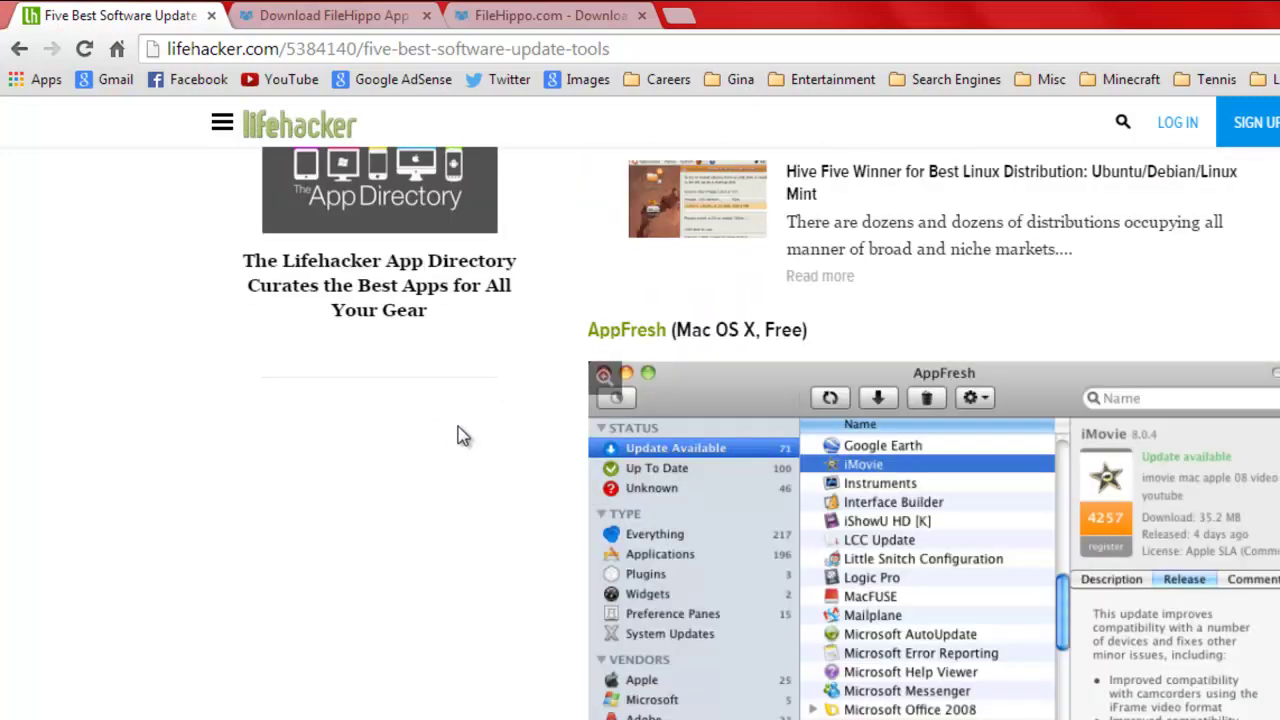
pyautogui.scroll(18, 460, 435)
pyautogui.scroll(-2, 458, 435)
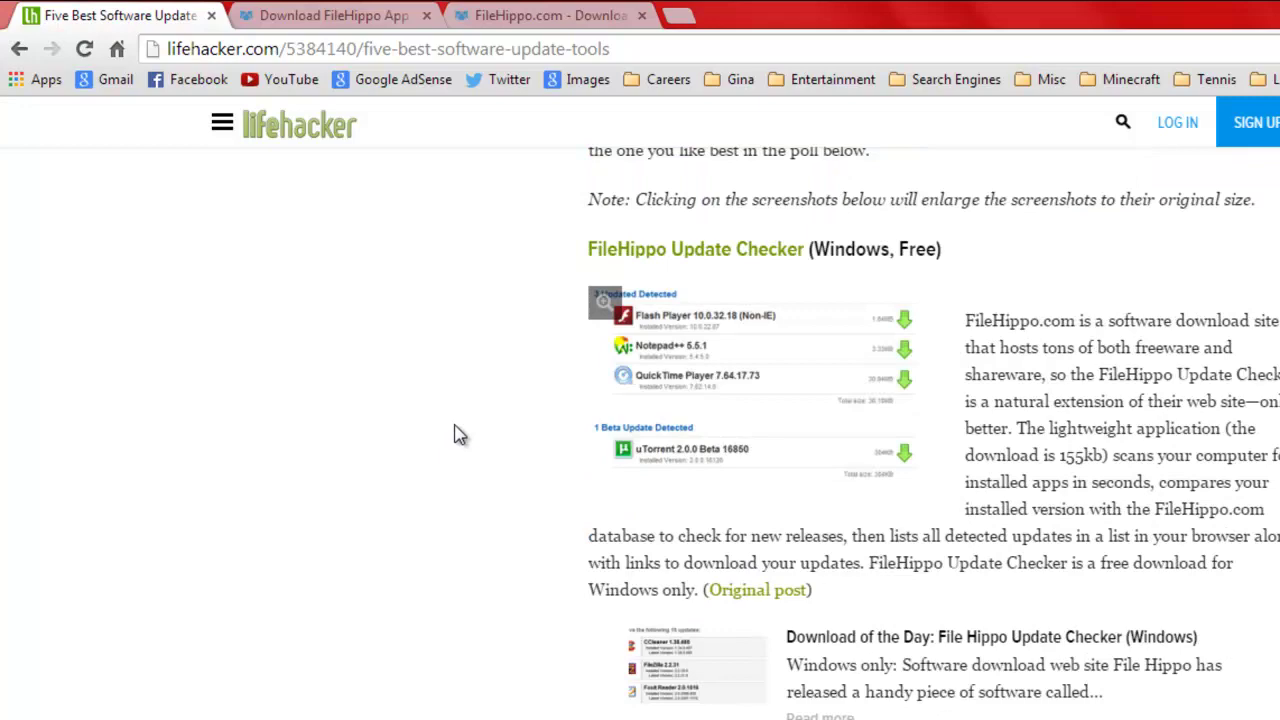
pyautogui.scroll(-10, 455, 435)
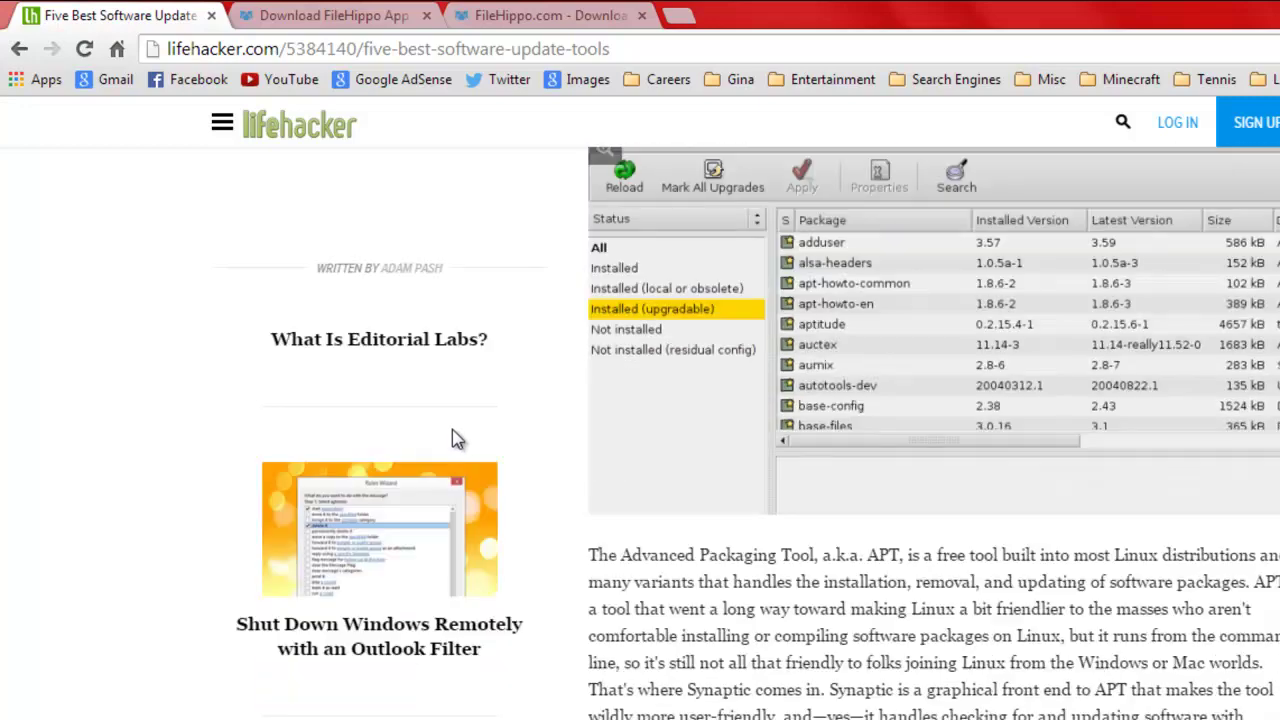
pyautogui.scroll(-15, 455, 435)
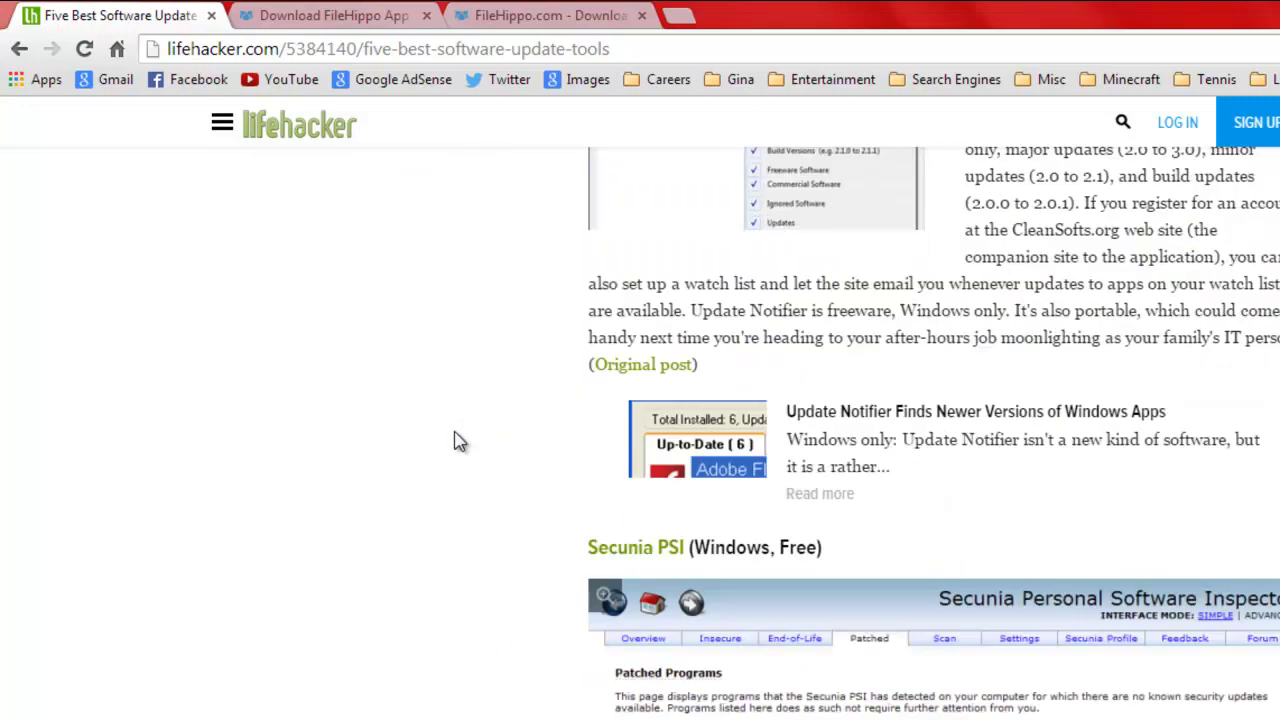
pyautogui.scroll(-12, 455, 438)
pyautogui.scroll(8, 458, 437)
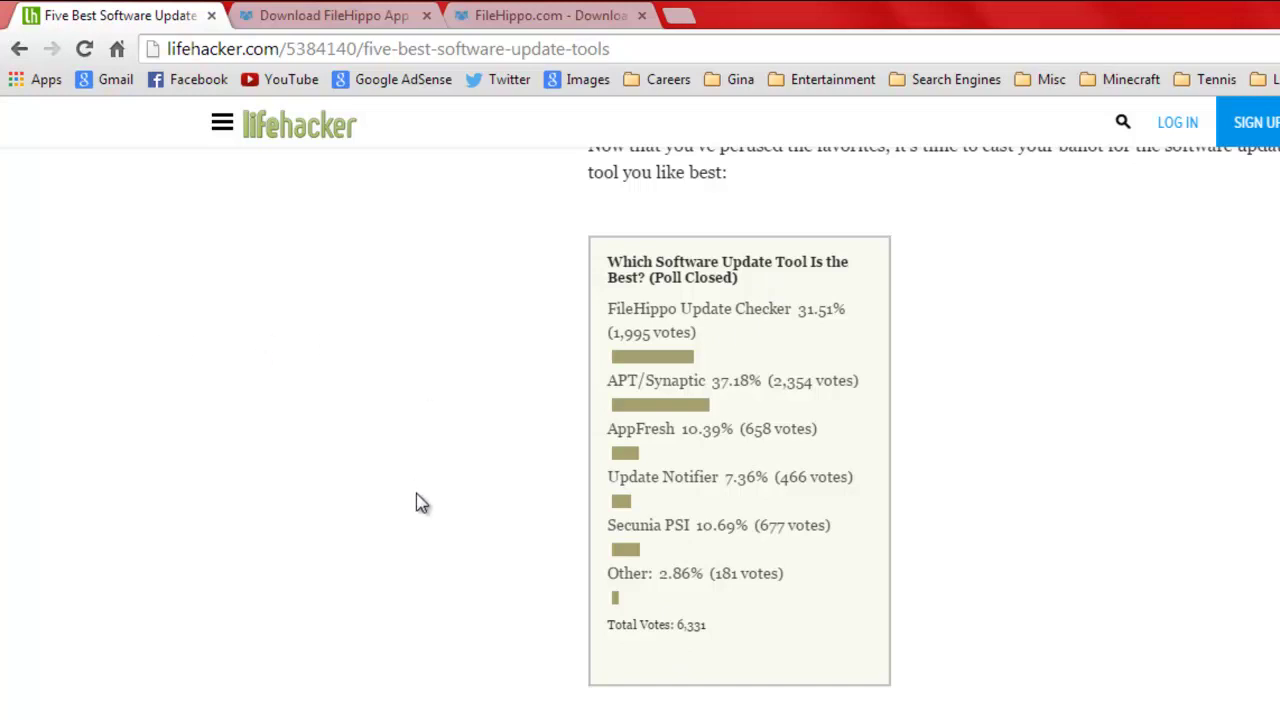
pyautogui.scroll(20, 420, 503)
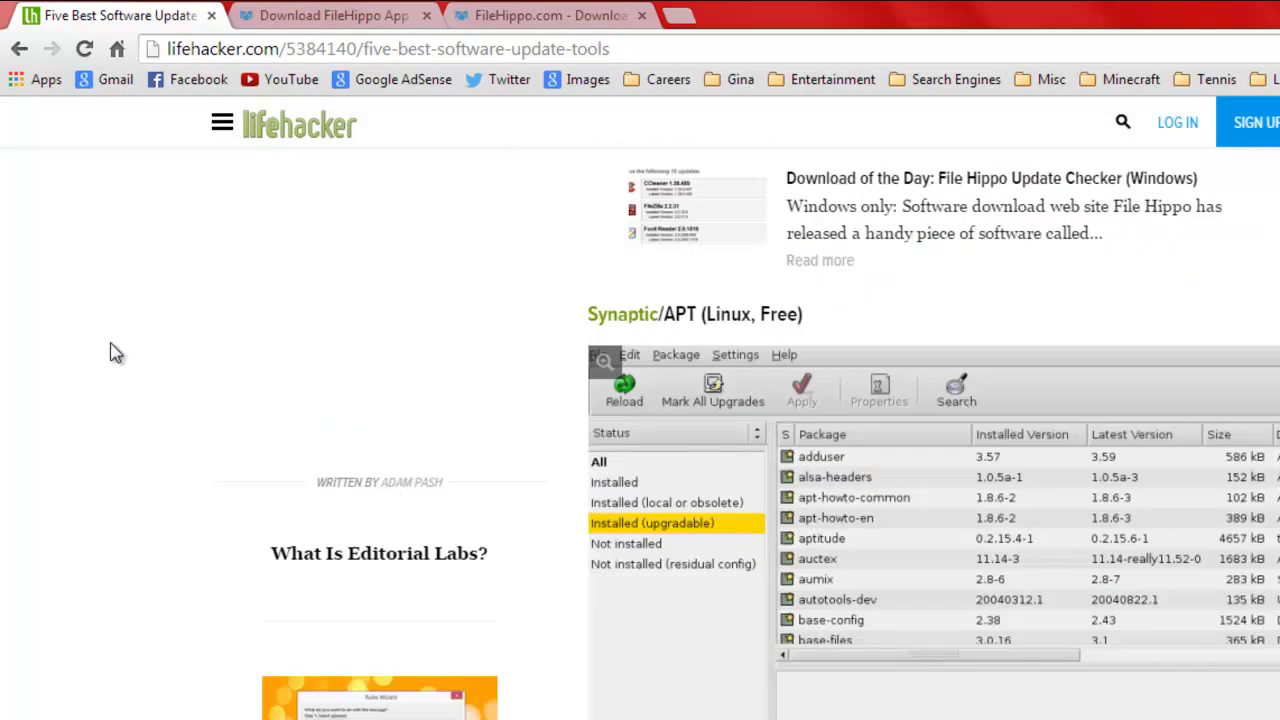
# Try to download the Flash Player 16.0.0.287 (IE) update from the FileHippo results in Chrome.
pyautogui.click(570, 15)
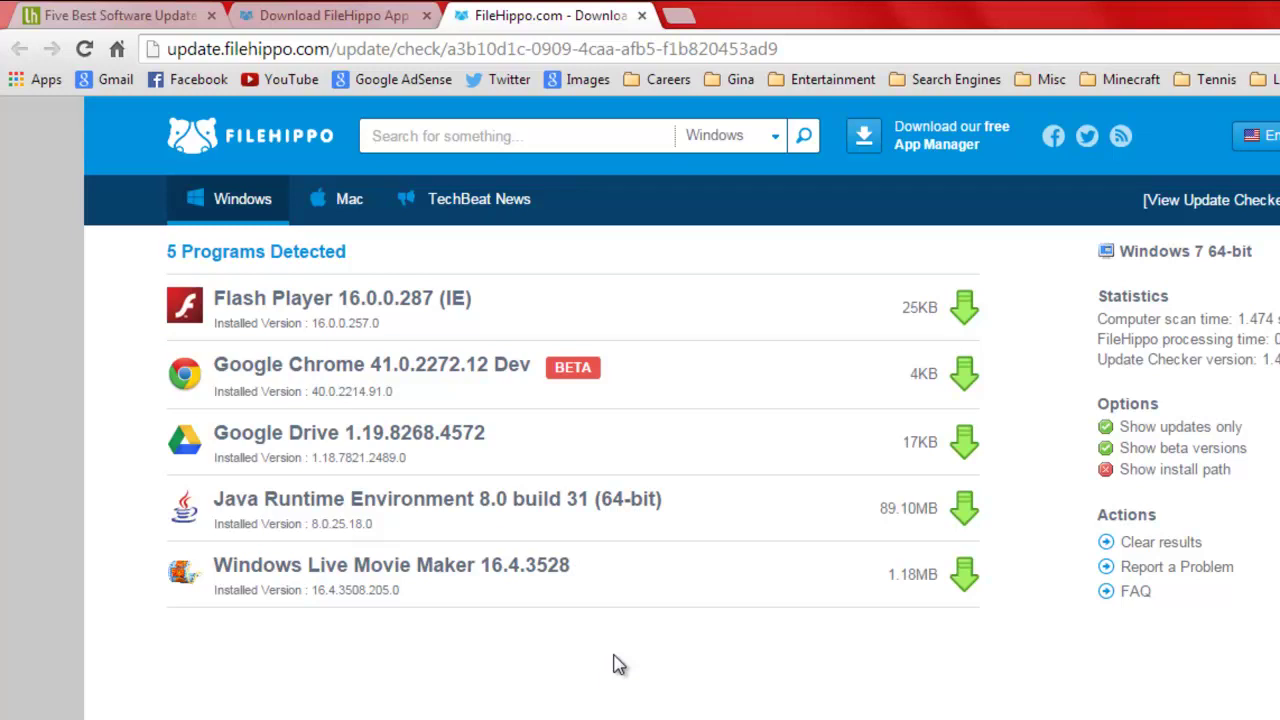
pyautogui.click(965, 308)
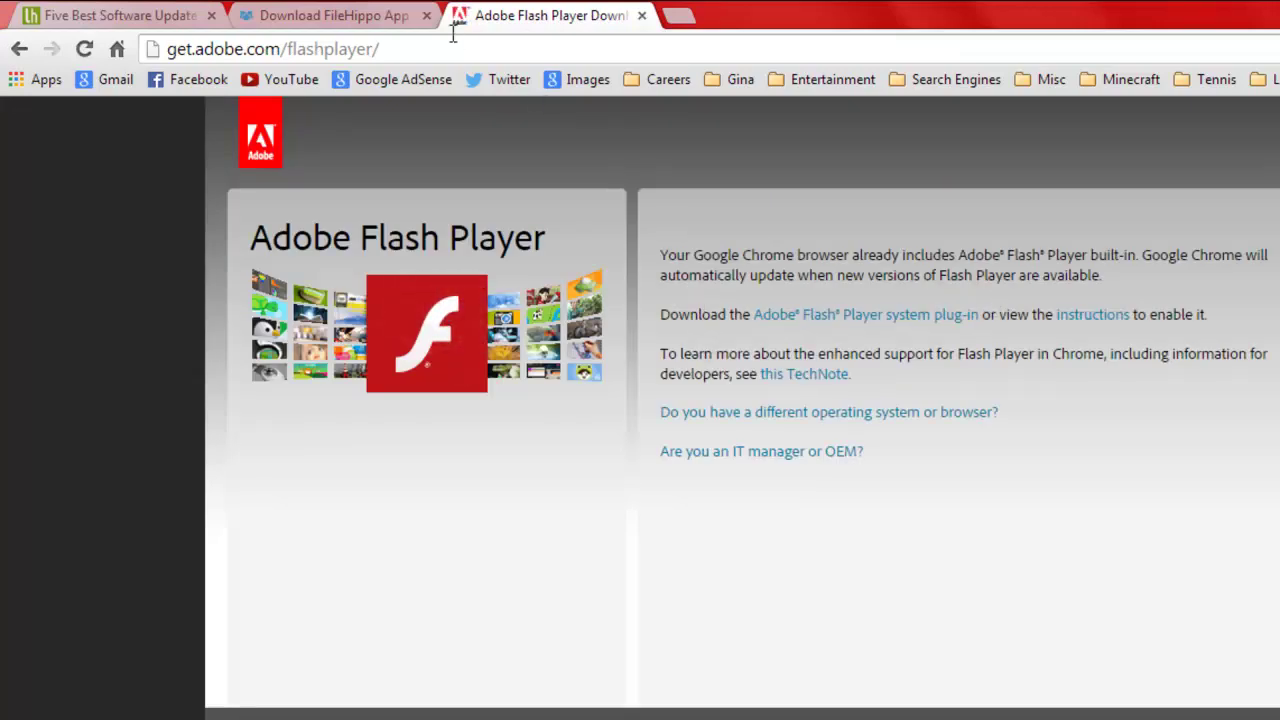
pyautogui.click(642, 17)
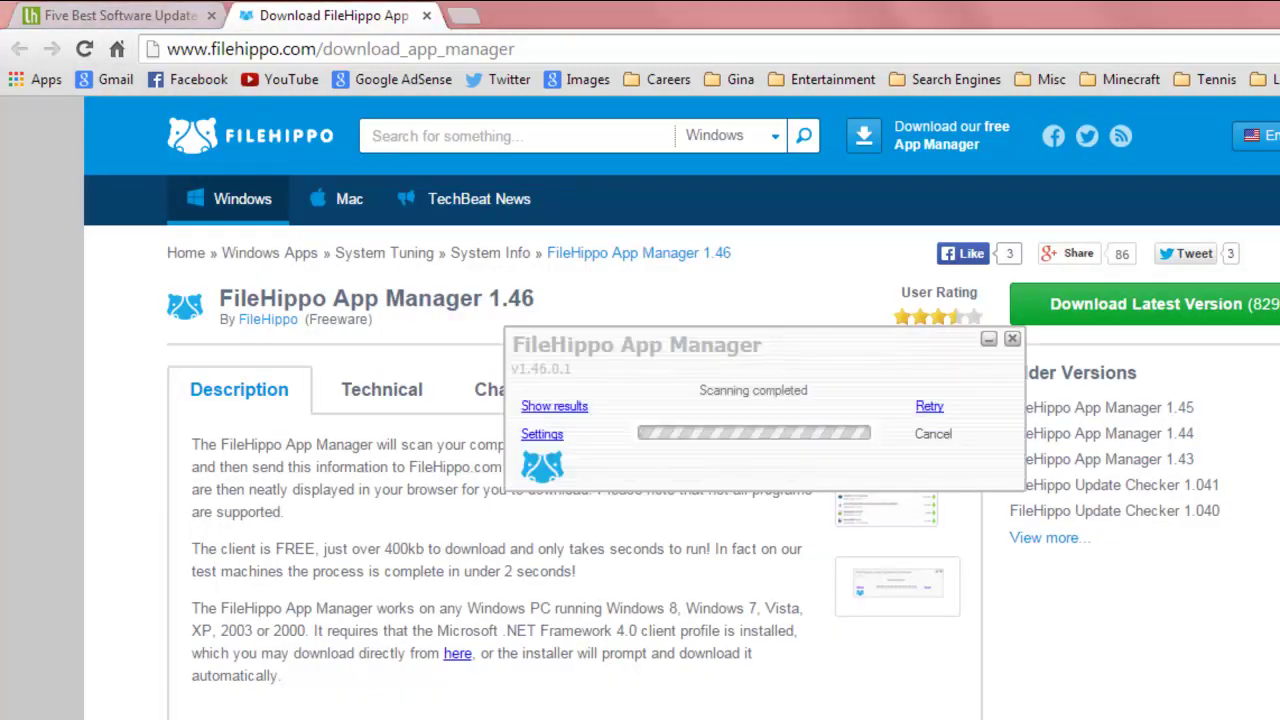
# Show the App Manager scan results again and copy the link address of Flash Player 16.0.0.287 (IE).
pyautogui.click(550, 405)
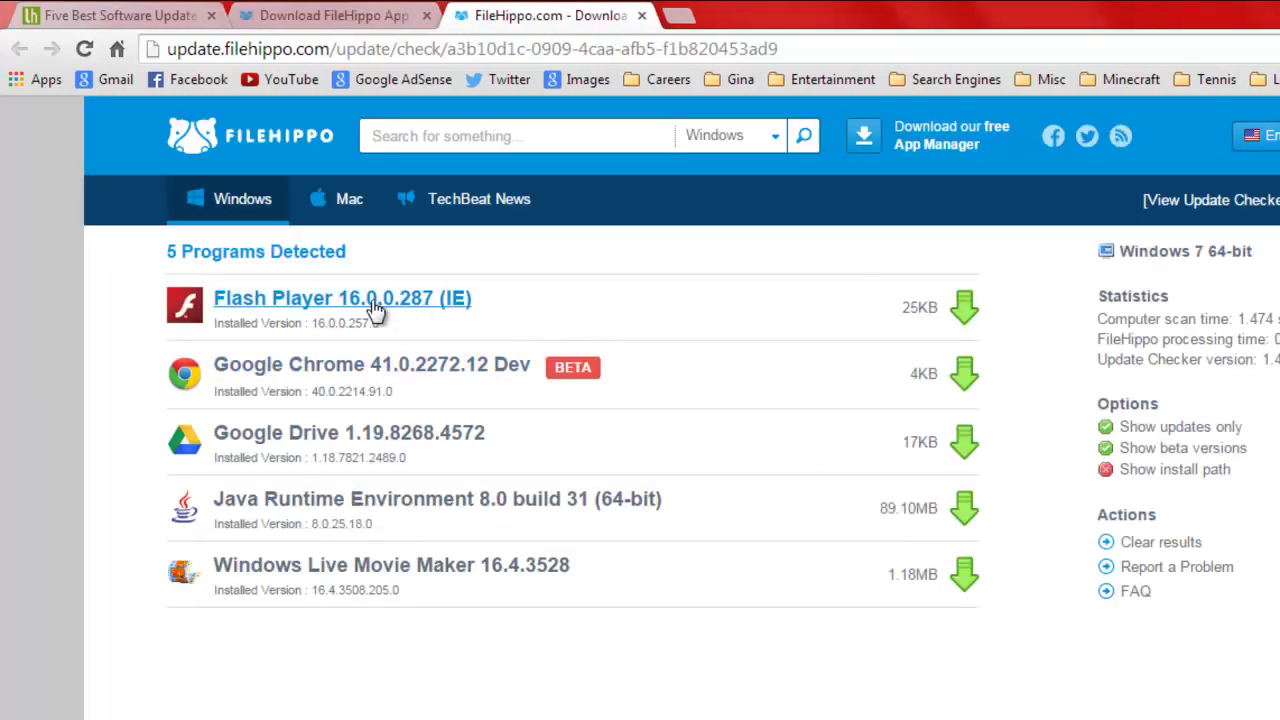
pyautogui.rightClick(373, 302)
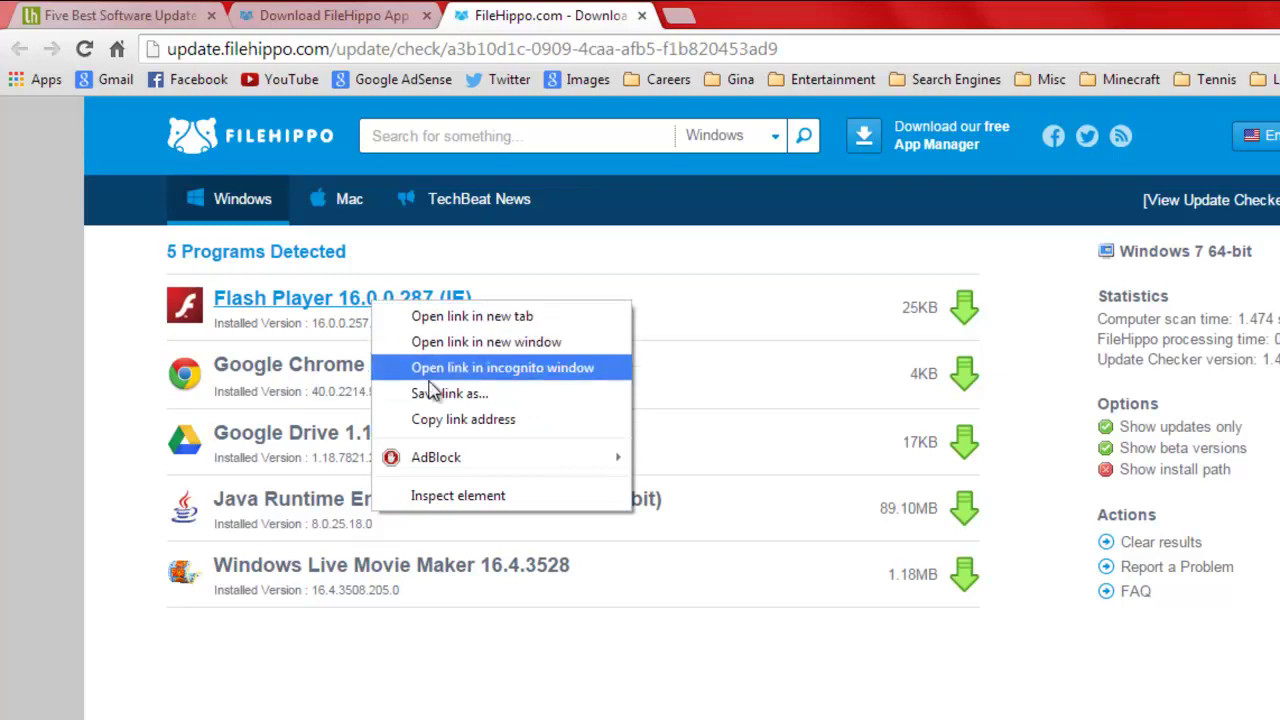
pyautogui.click(463, 419)
# Open Internet Explorer and load the copied FileHippo Flash Player page in it.
pyautogui.press('super')
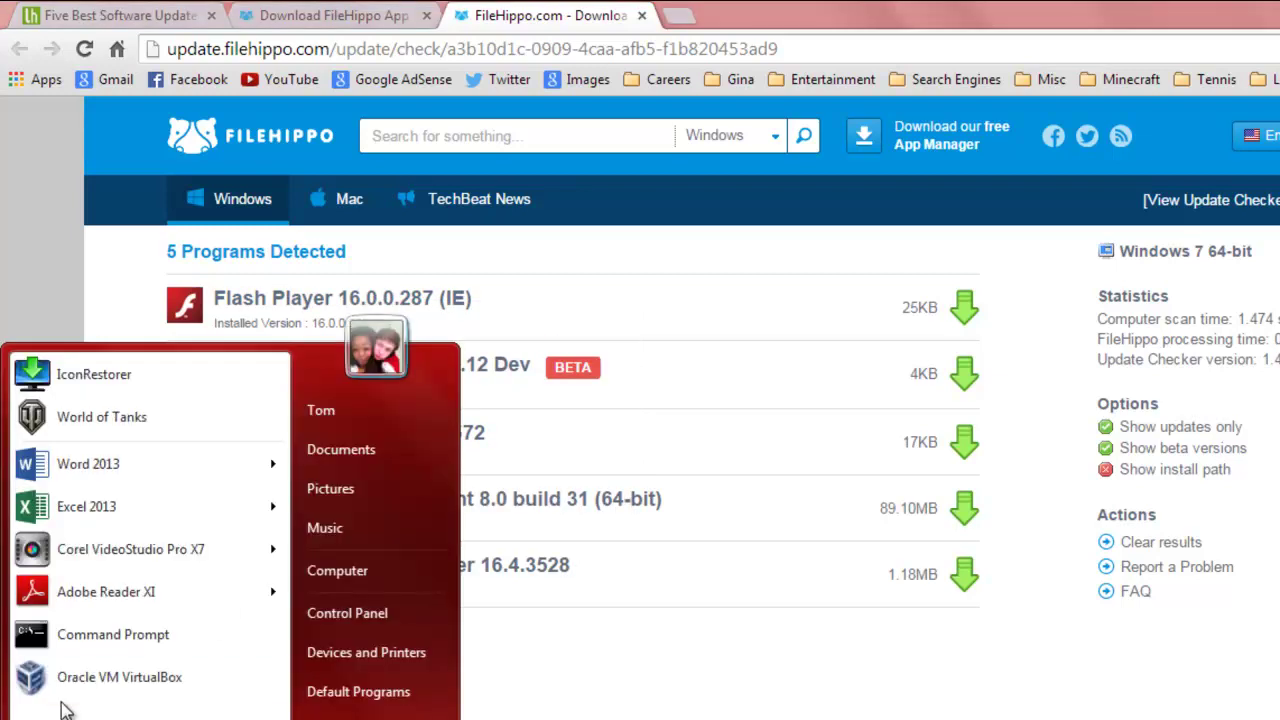
pyautogui.write('inter')
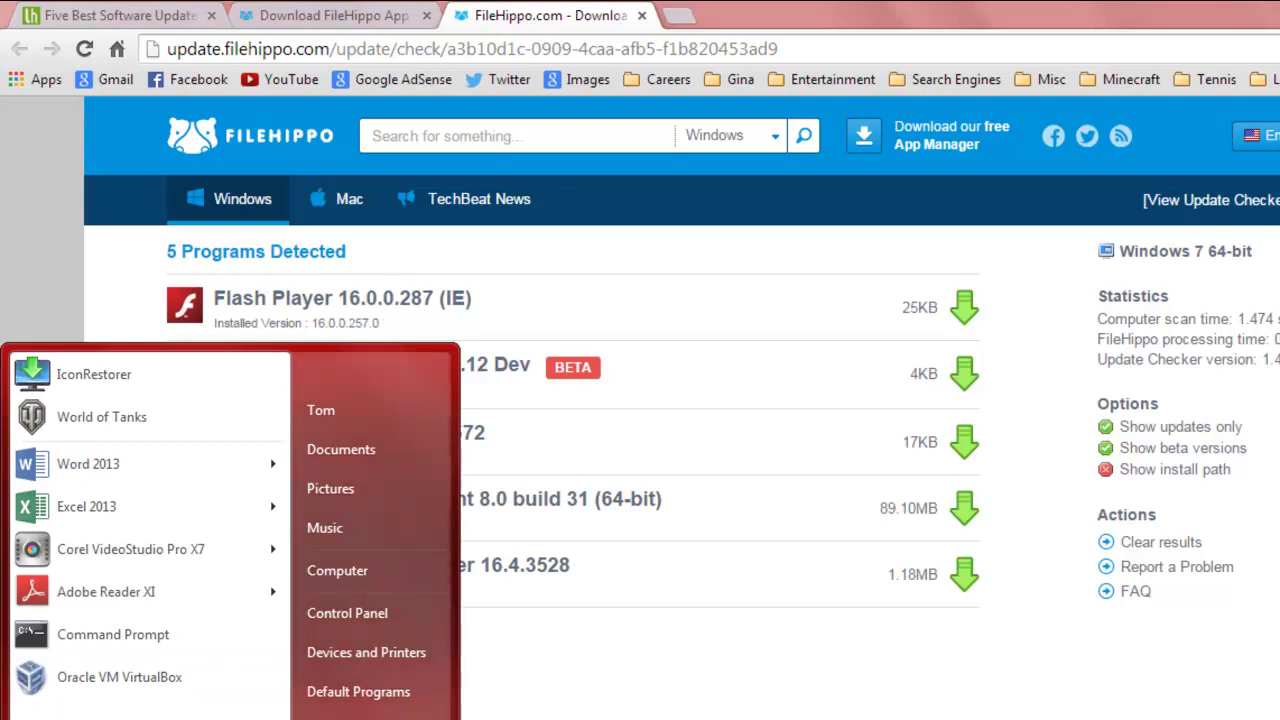
pyautogui.press('Return')
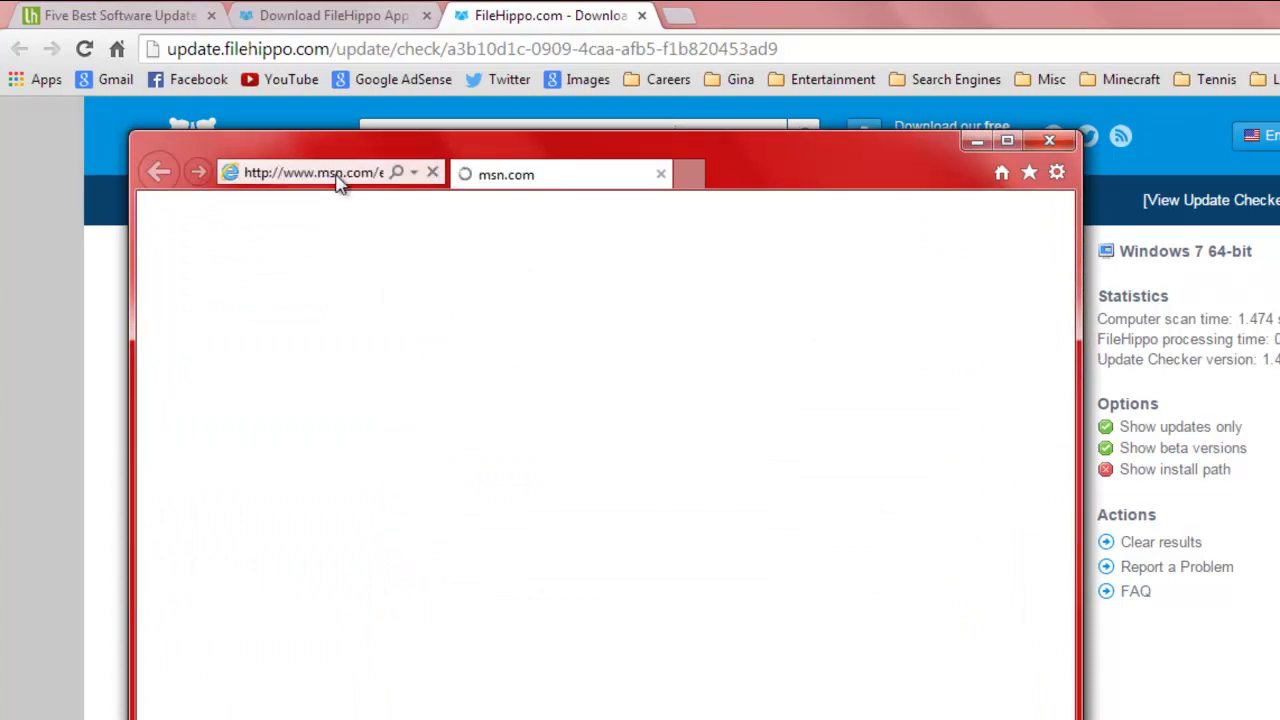
pyautogui.click(338, 178)
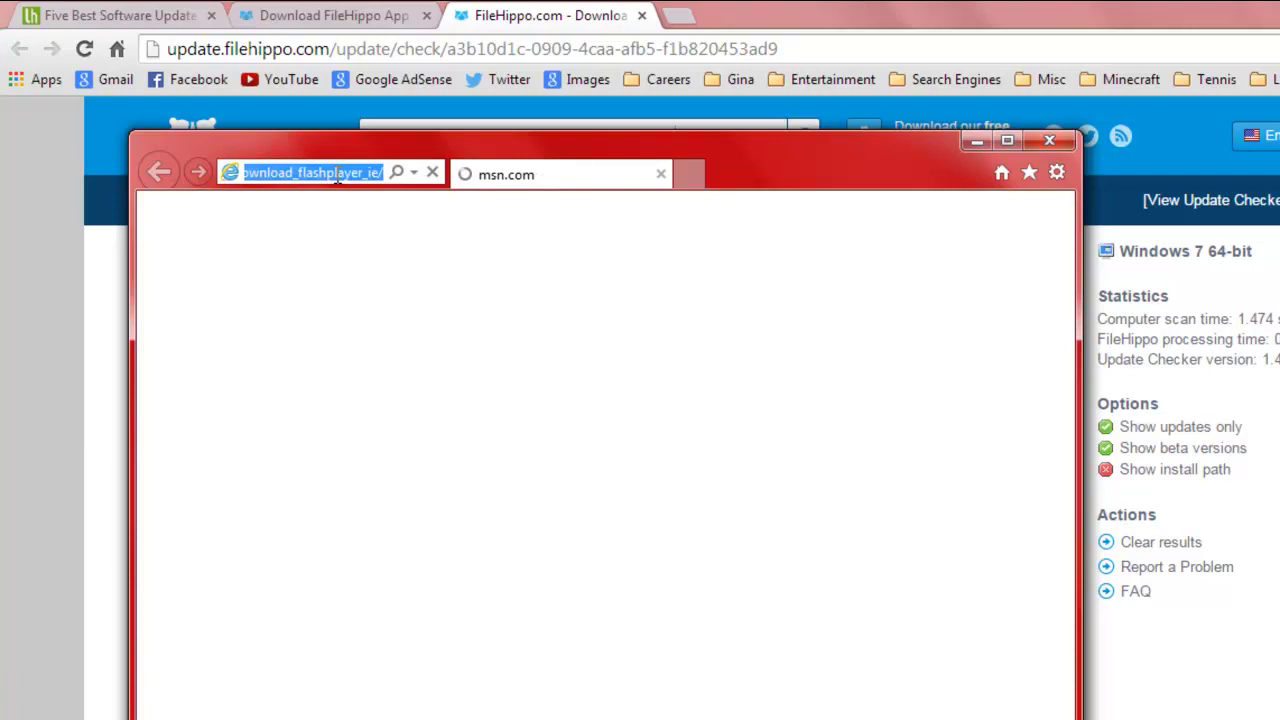
pyautogui.press('Return')
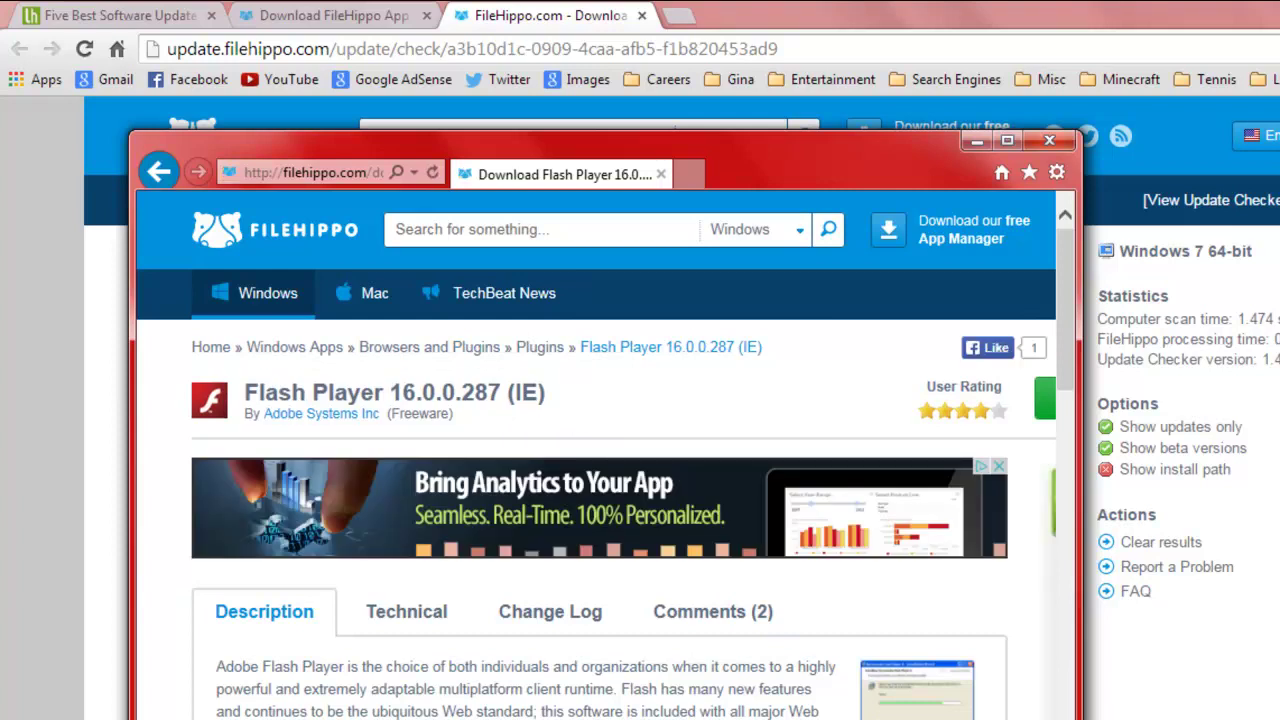
# Maximize the Internet Explorer window and follow the Flash Player download through to Adobe's download page.
pyautogui.moveTo(802, 140); pyautogui.dragTo(790, 1)
pyautogui.click(1036, 292)
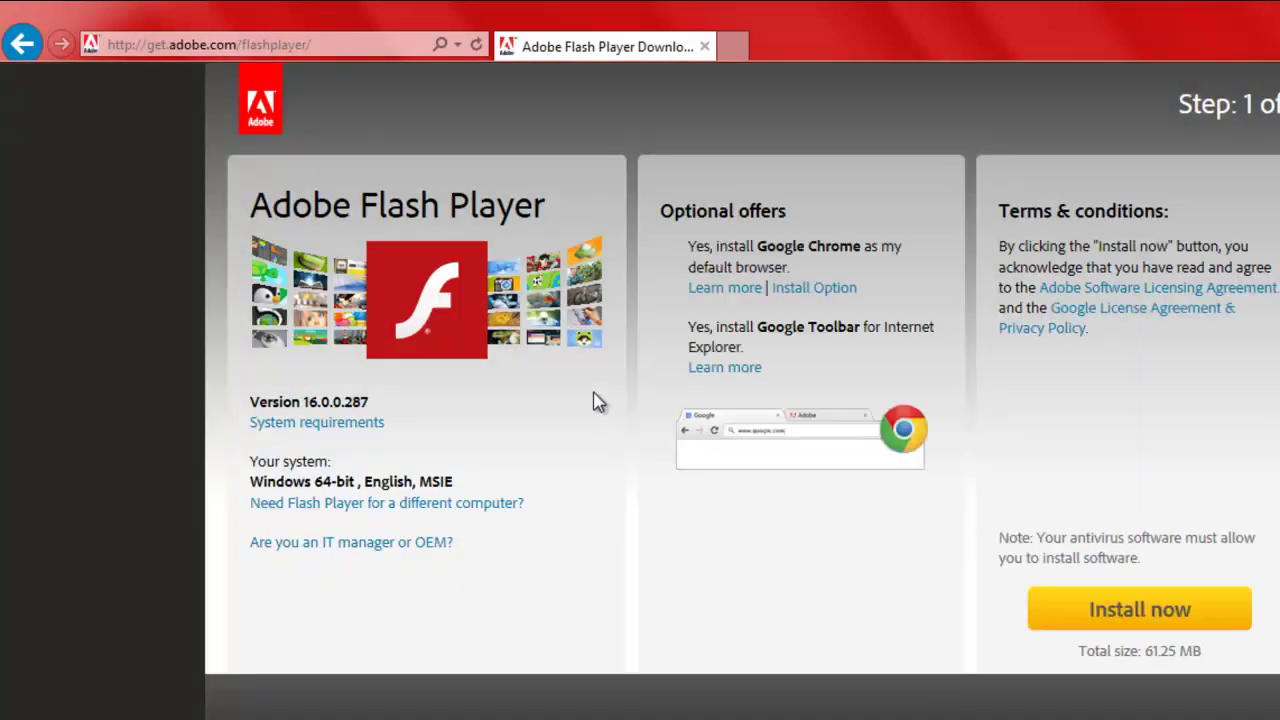
# Decline the optional Google Chrome and Google Toolbar offers, start the Flash Player installation, and allow the installer to make changes.
pyautogui.click(671, 327)
pyautogui.click(671, 248)
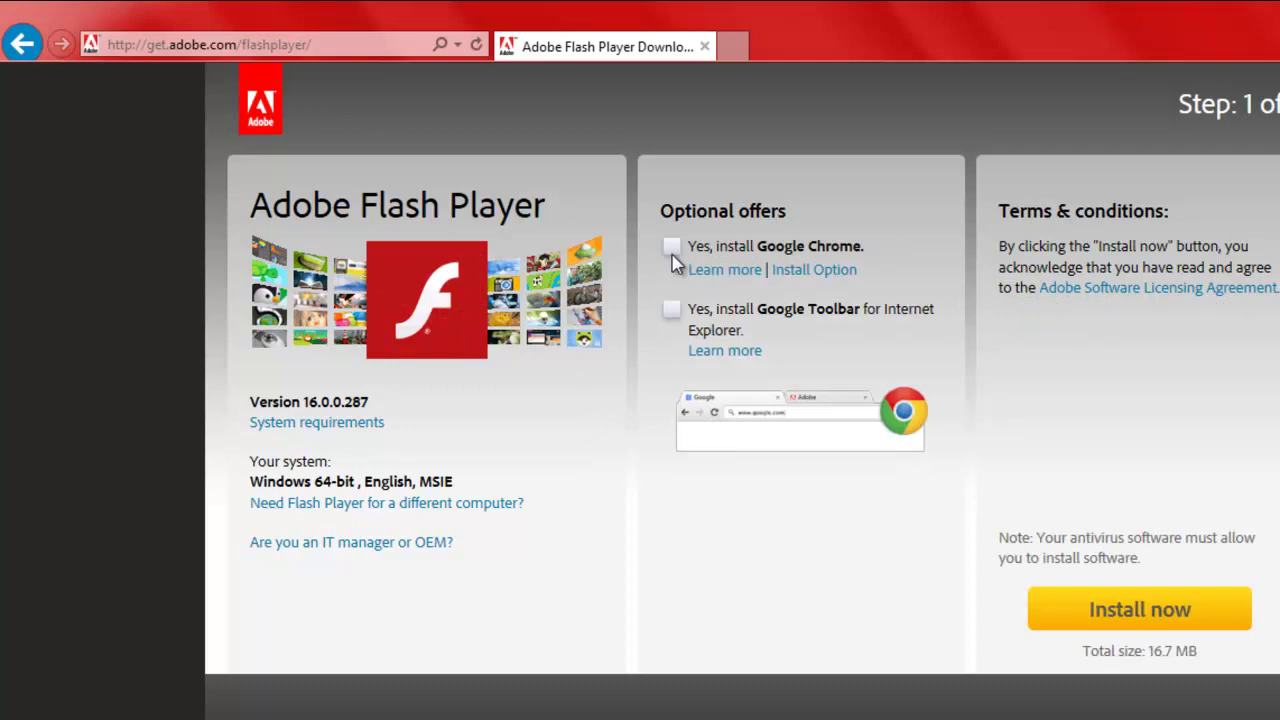
pyautogui.click(1122, 620)
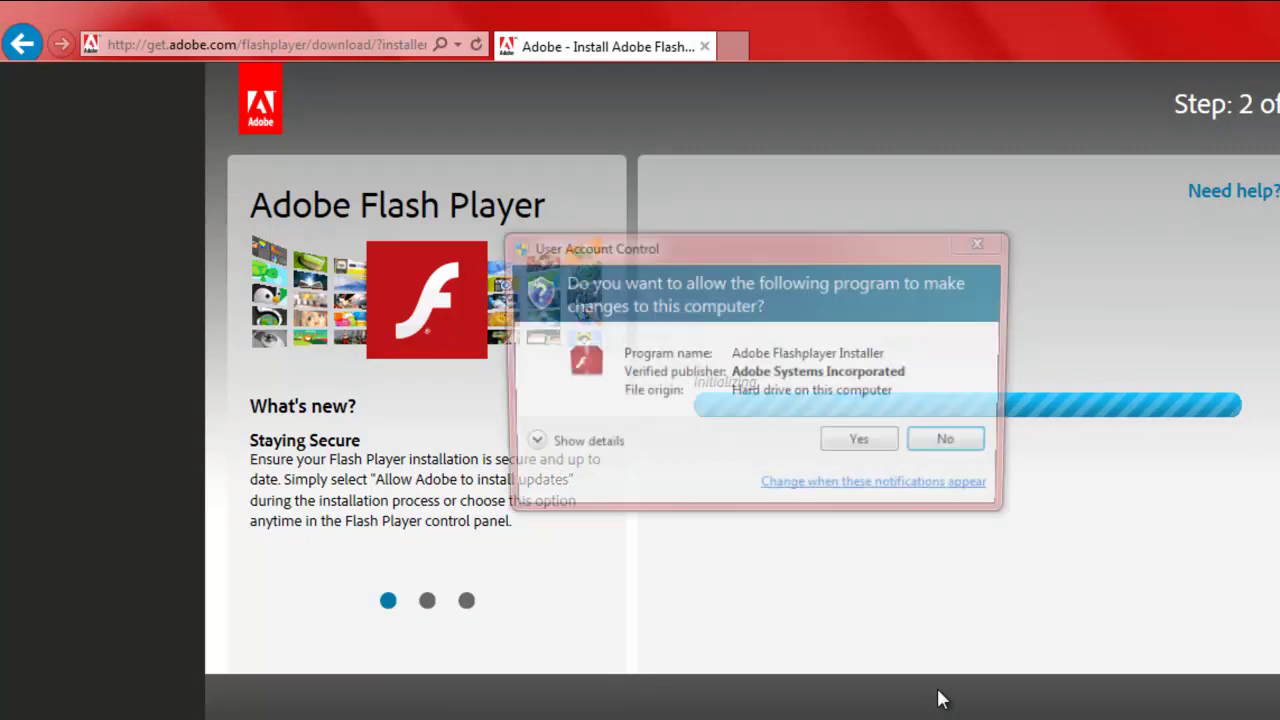
pyautogui.click(878, 447)
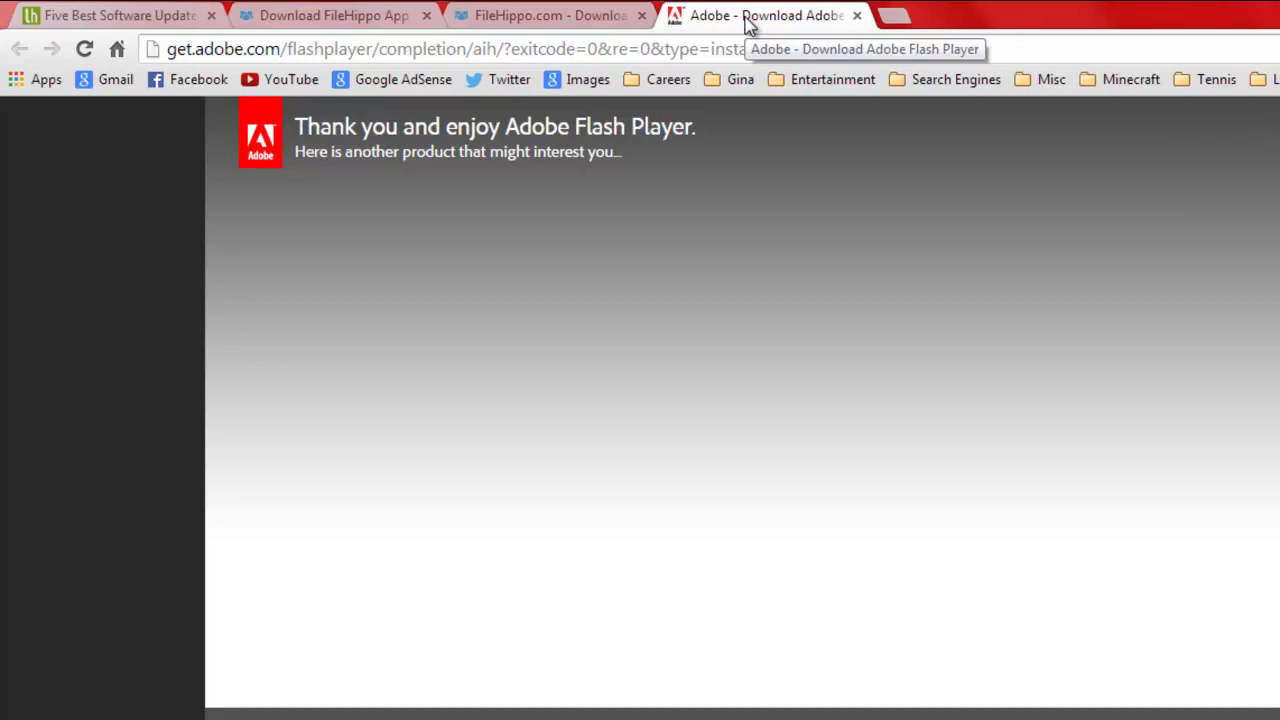
# Close the Adobe completion page and the old FileHippo results in Chrome, and run the App Manager scan again.
pyautogui.middleClick(748, 25)
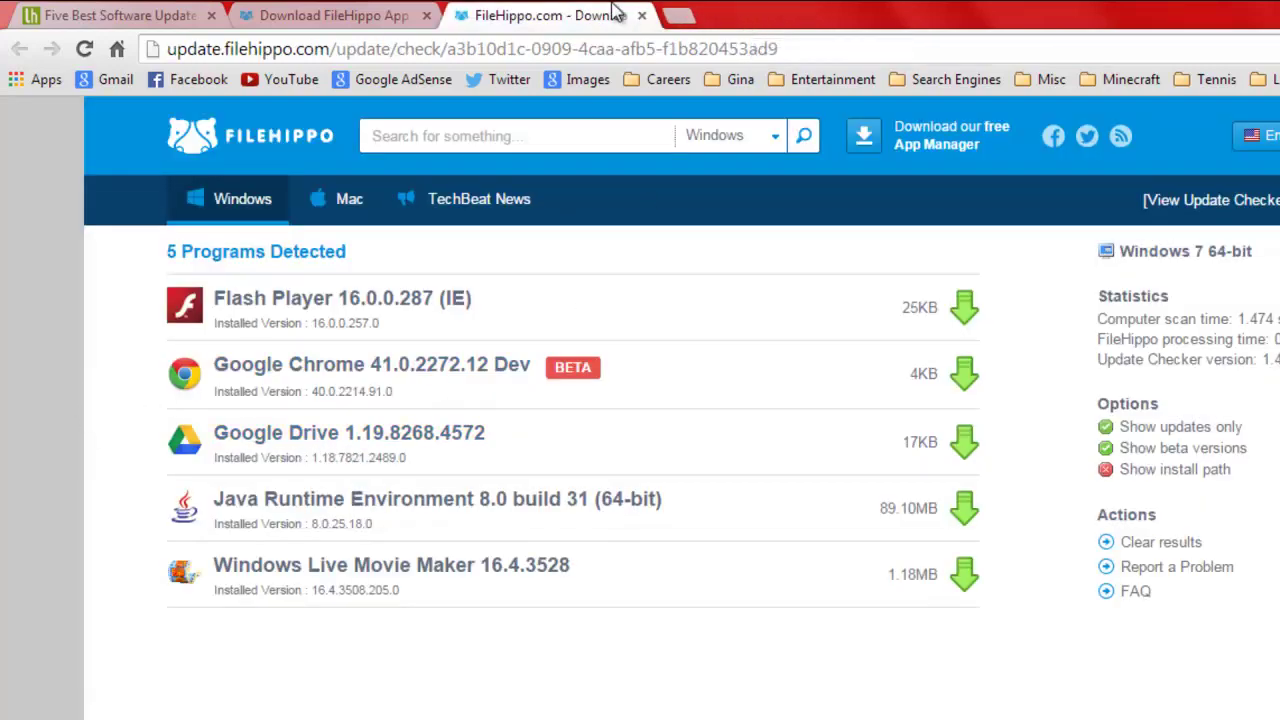
pyautogui.middleClick(551, 14)
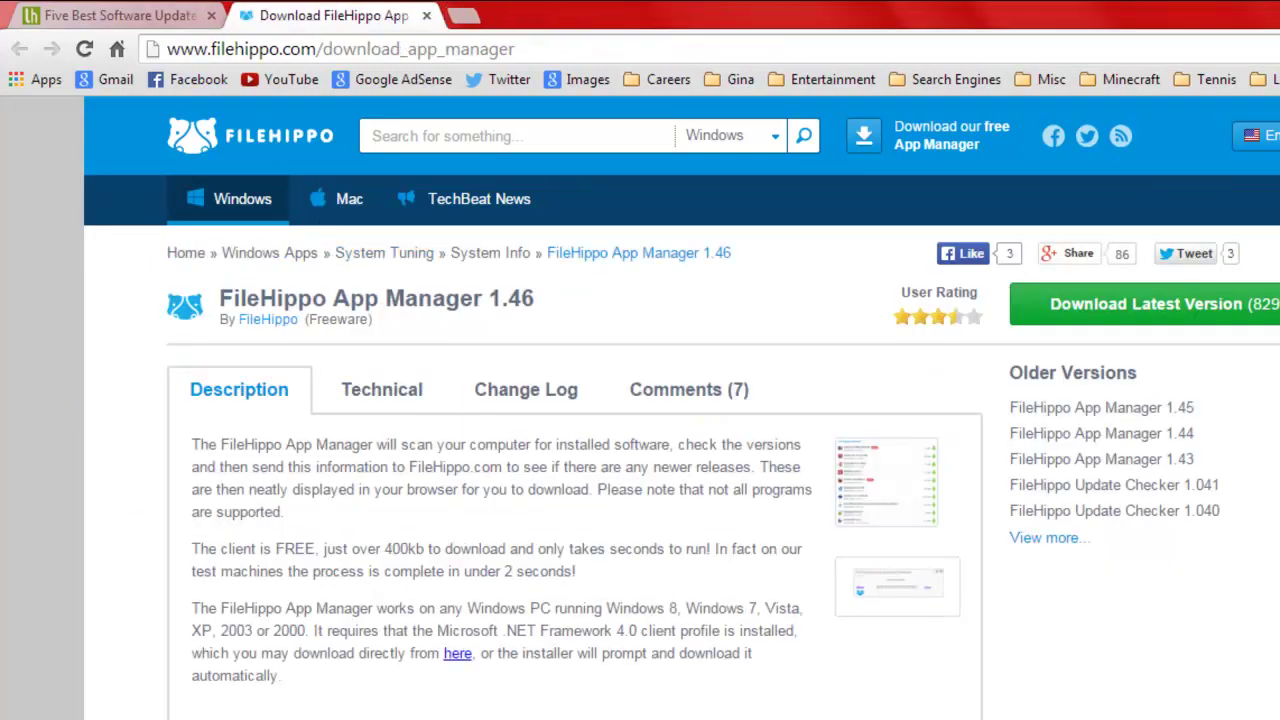
pyautogui.click(925, 410)
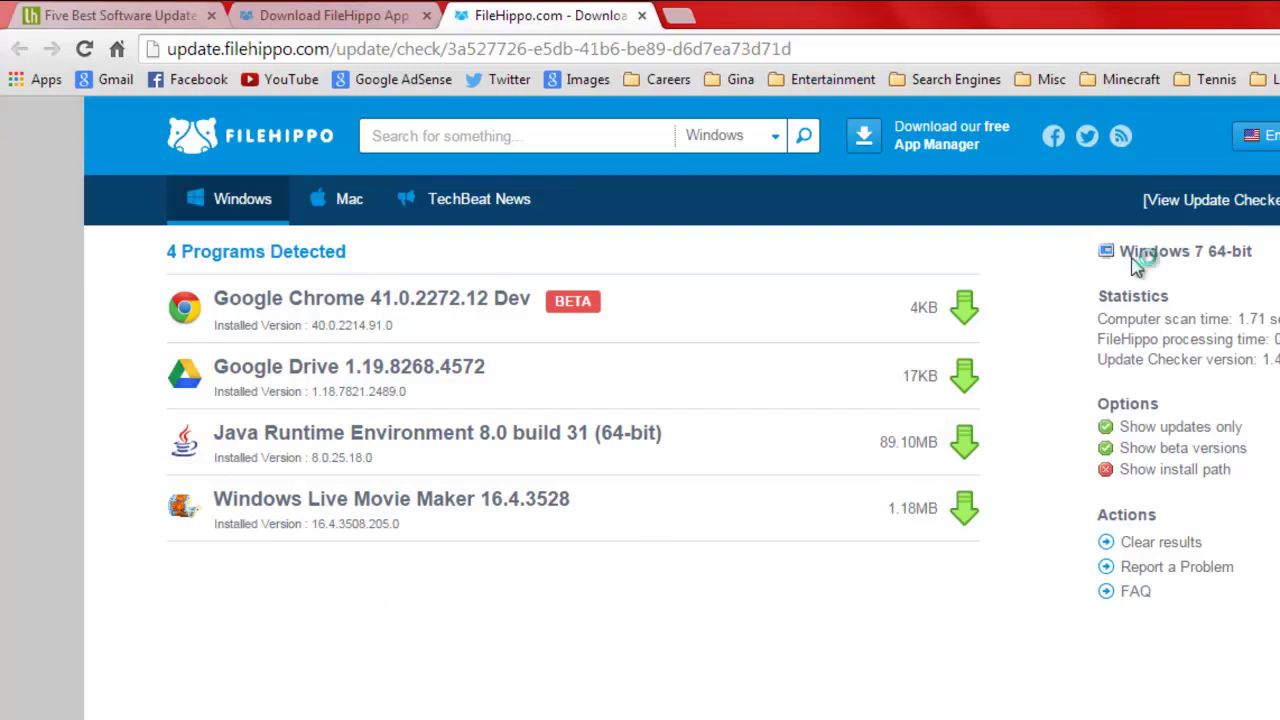
# Review the Lifehacker update tools article and the FileHippo App Manager download page, and return to the new scan results.
pyautogui.click(125, 15)
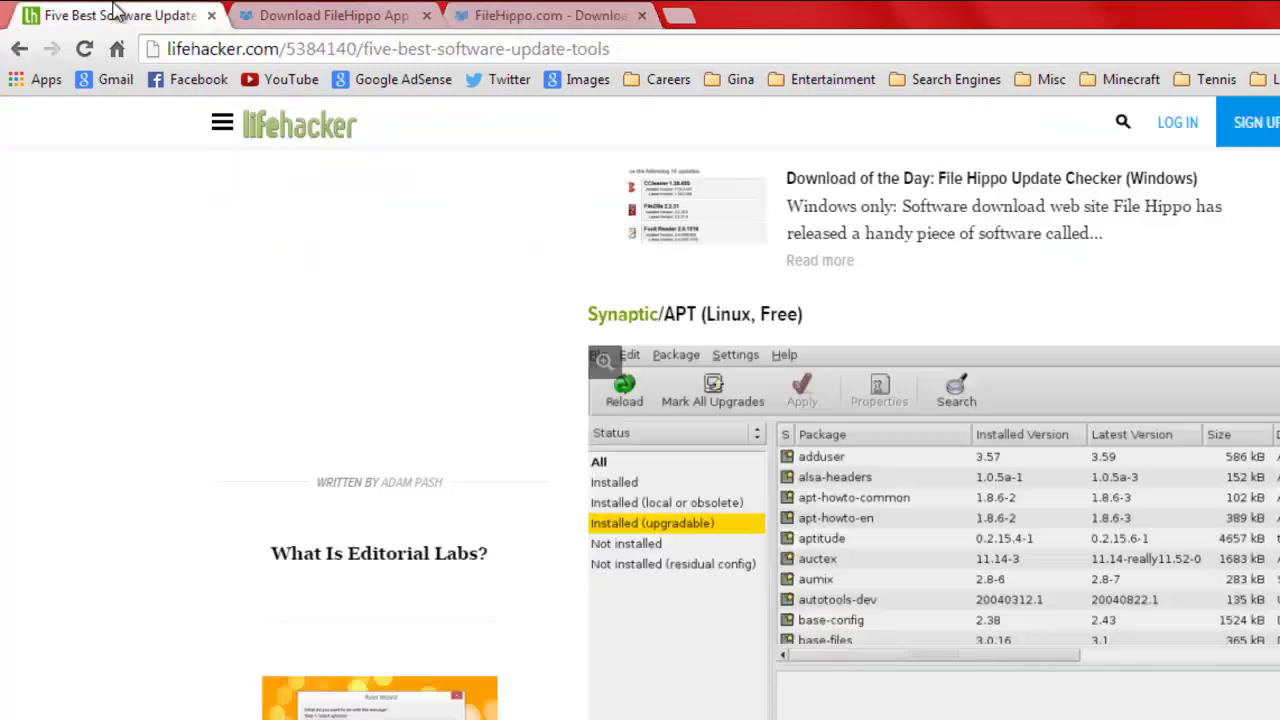
pyautogui.click(296, 15)
pyautogui.scroll(-5, 130, 432)
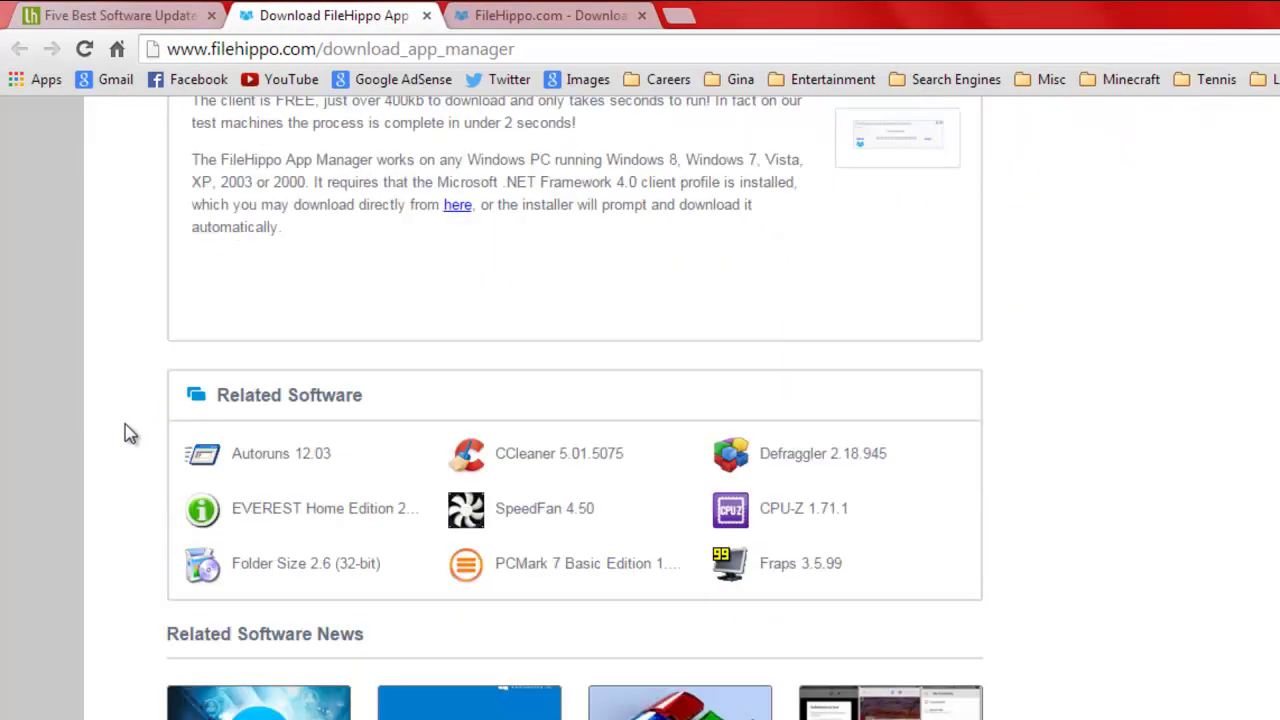
pyautogui.scroll(5, 125, 432)
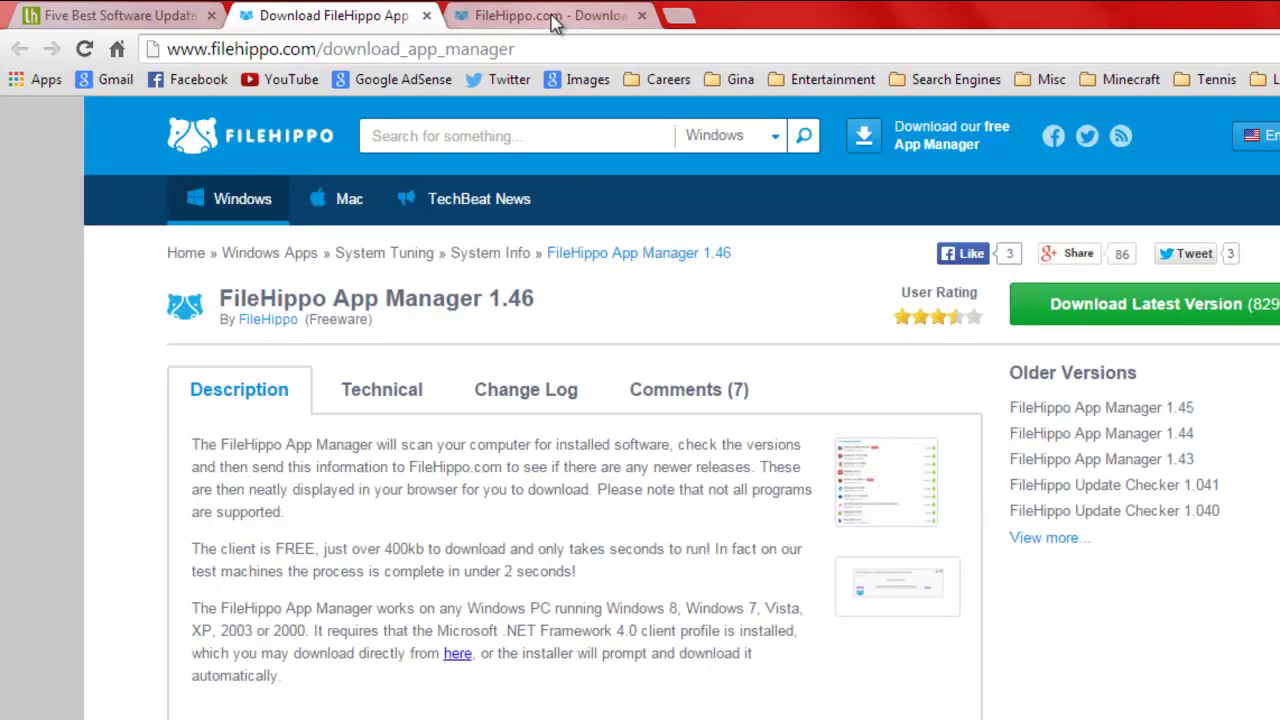
pyautogui.click(150, 13)
pyautogui.click(575, 17)
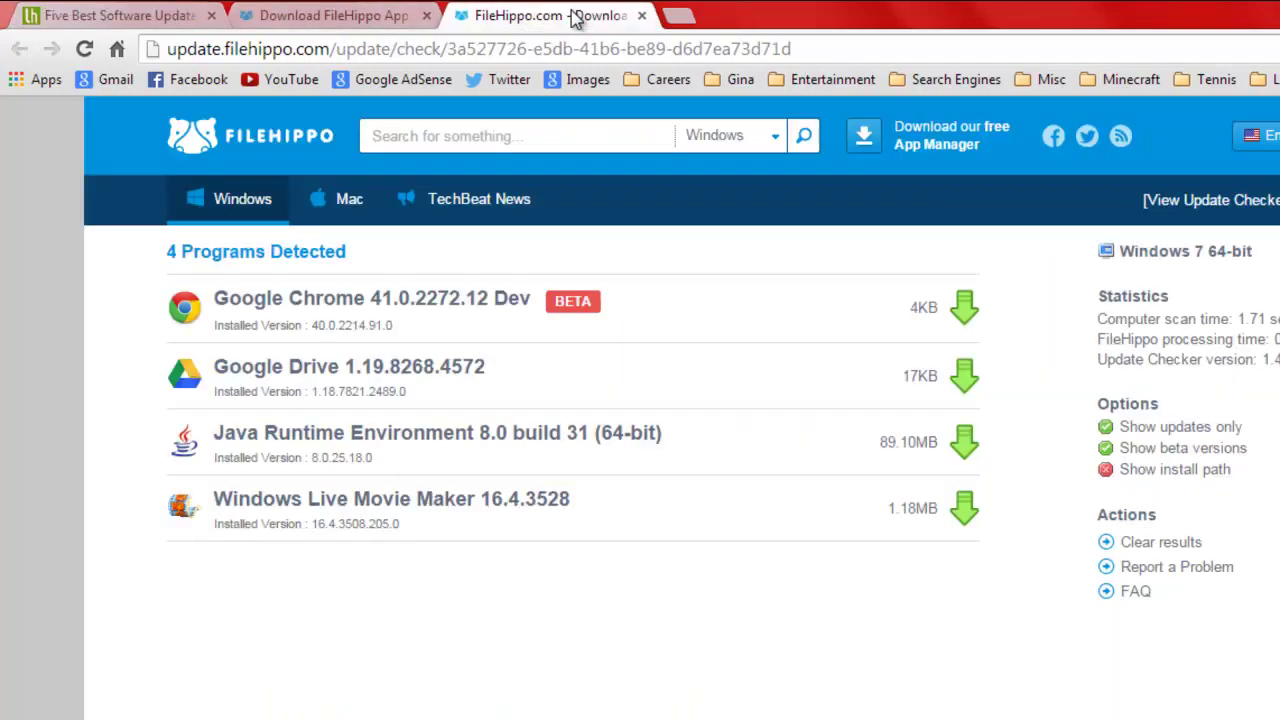